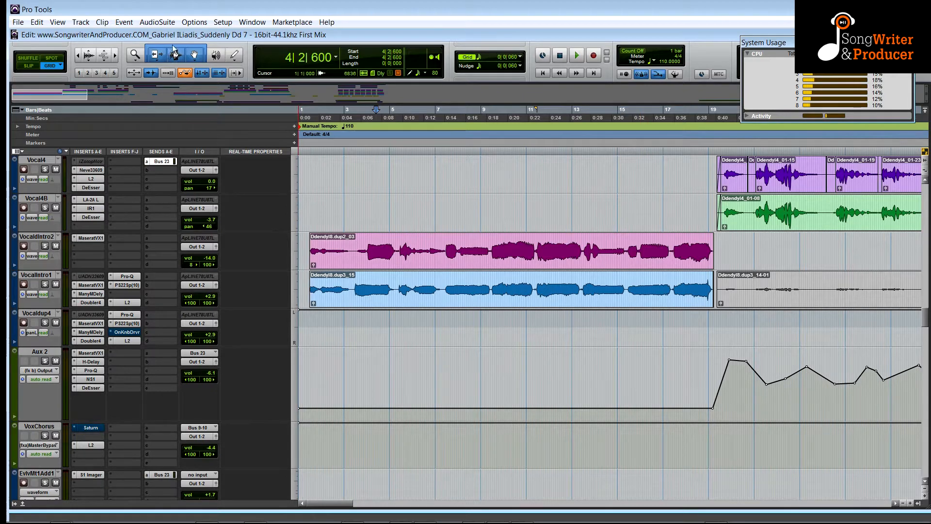
Switch to the browser and play the published 'Suddenly' video as a reference, raising the player volume, then pause it.
key(alt+Tab)
key(alt+Tab)
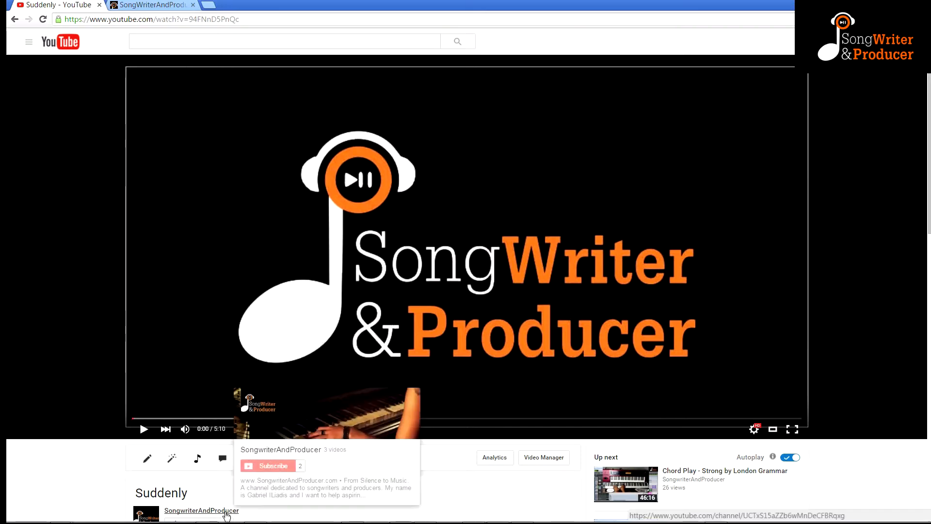
click(141, 428)
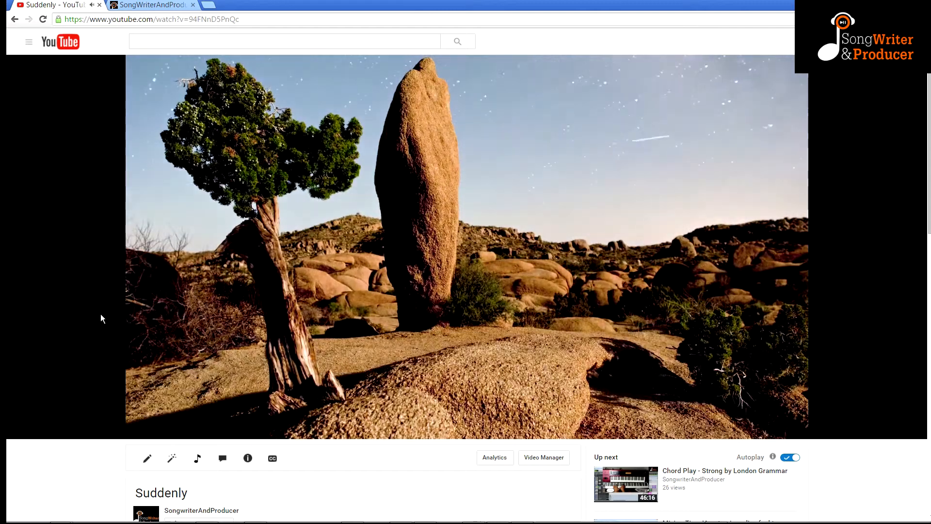
mouse_move(145, 430)
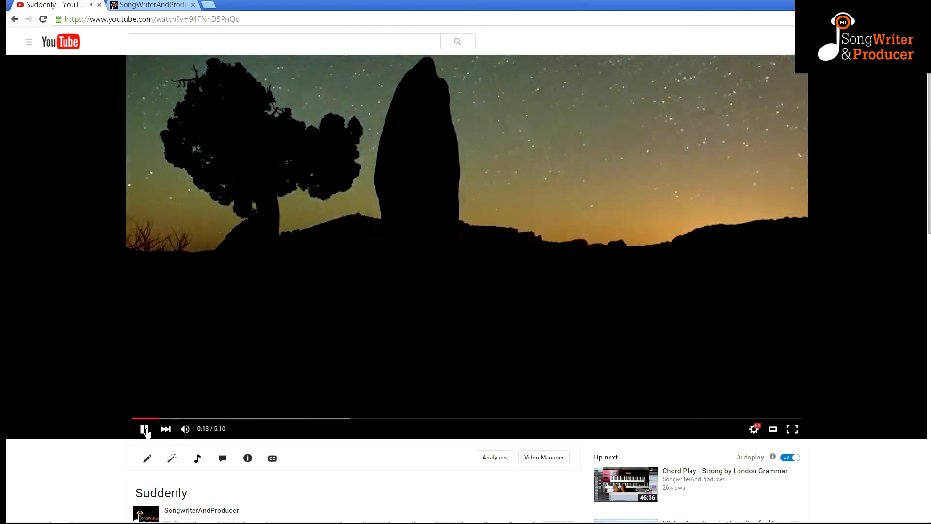
mouse_move(185, 429)
drag(210, 433, 203, 434)
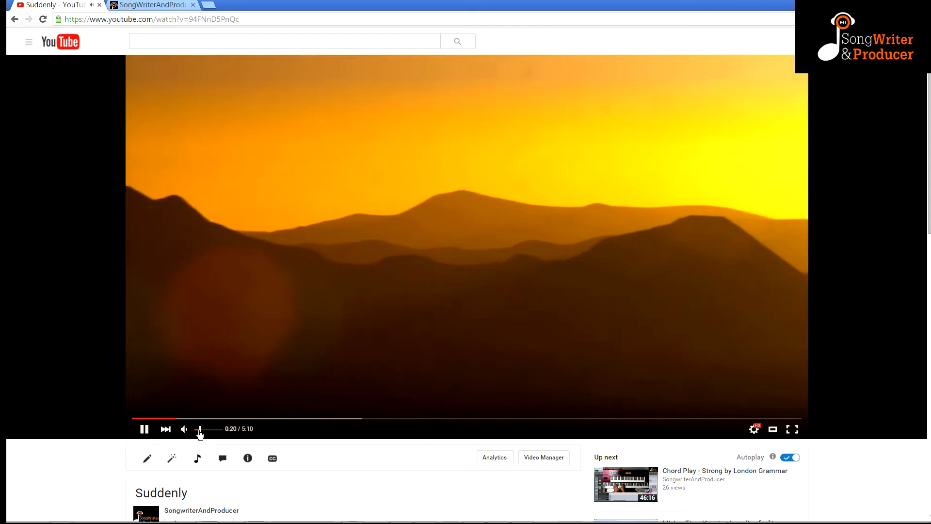
drag(203, 434, 222, 437)
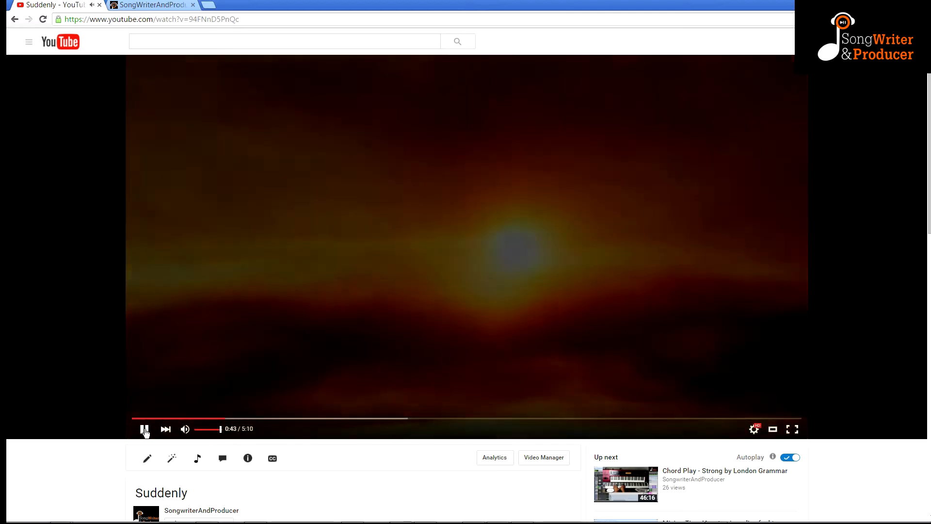
click(145, 429)
Switch back to Pro Tools and play the session briefly from the start.
key(alt+Tab)
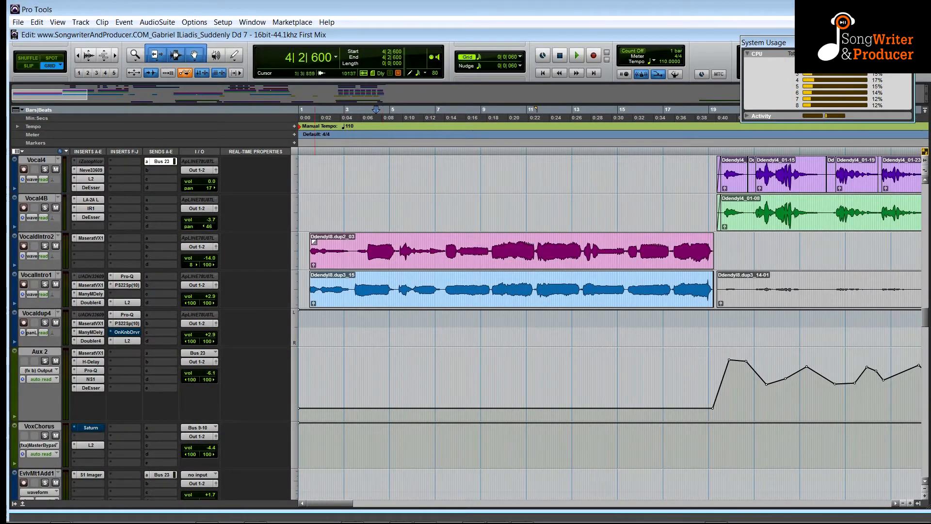
click(305, 240)
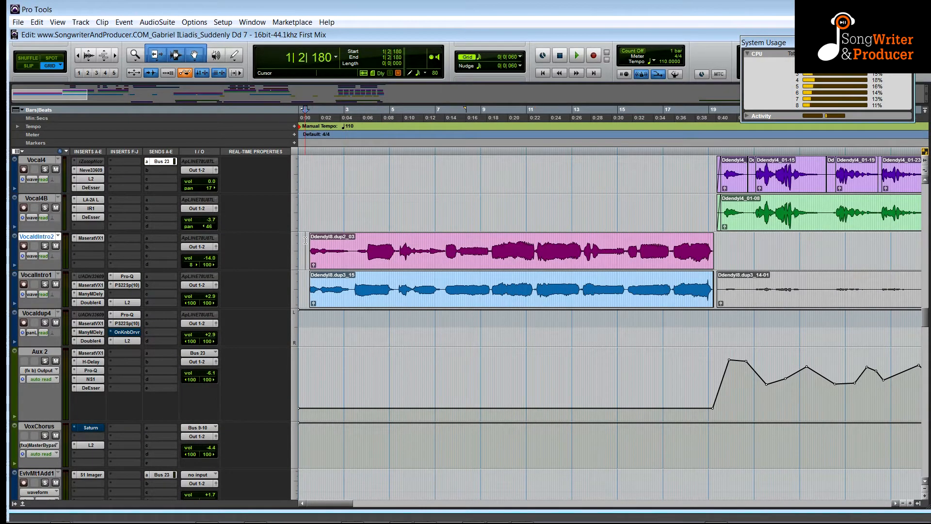
key(space)
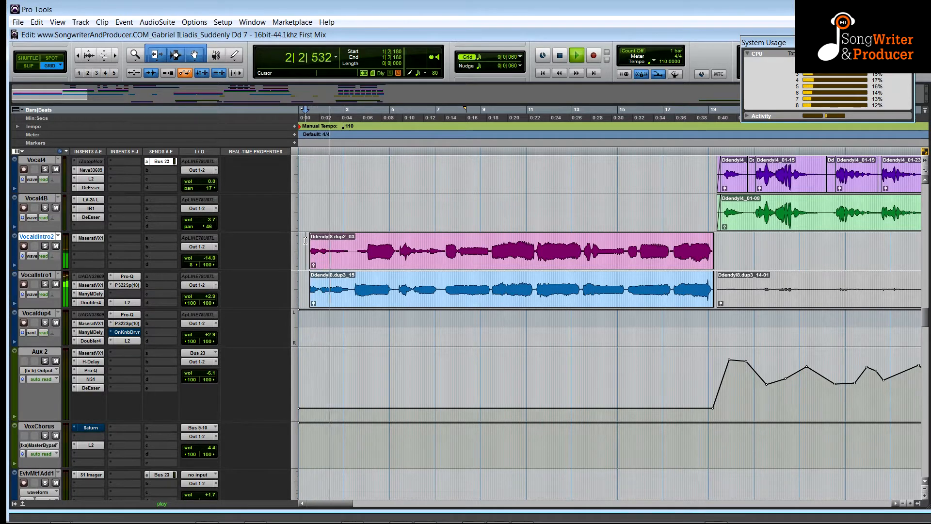
key(space)
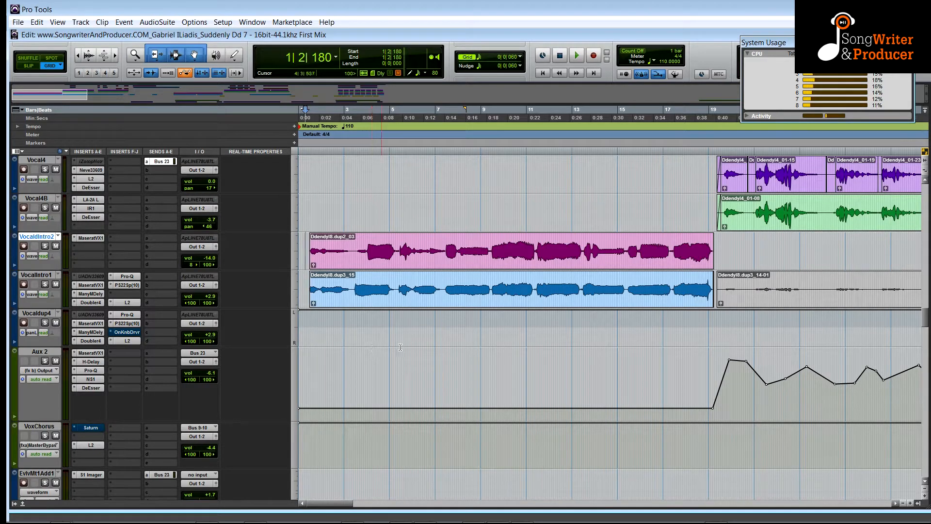
Solo the VocalIntro1 track and play it back briefly.
click(44, 284)
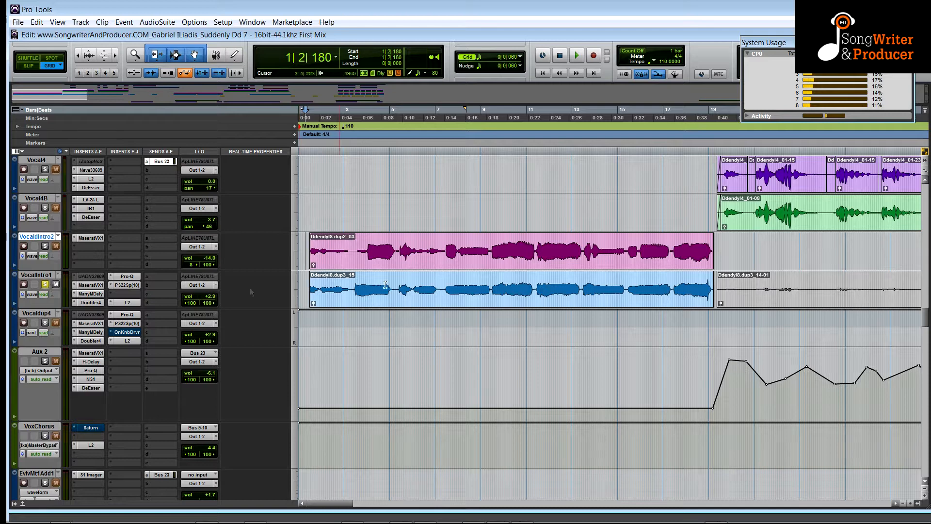
key(space)
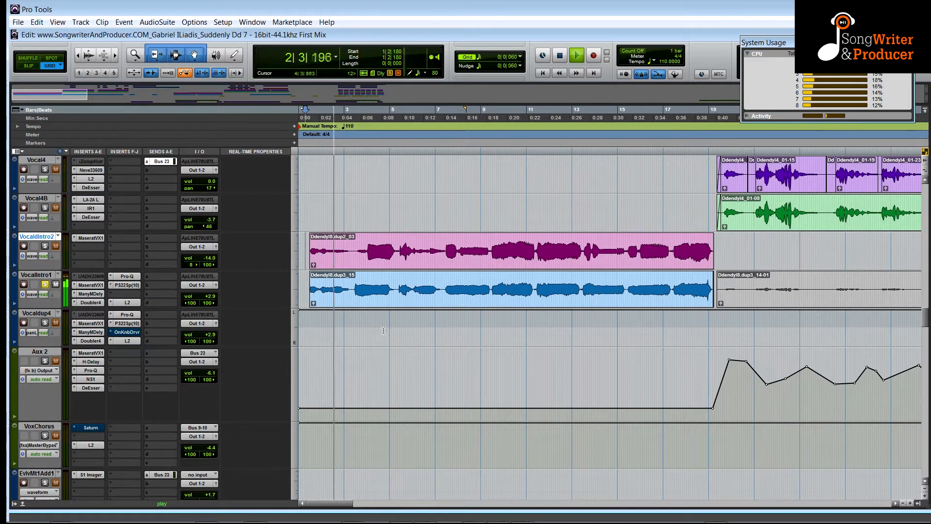
key(space)
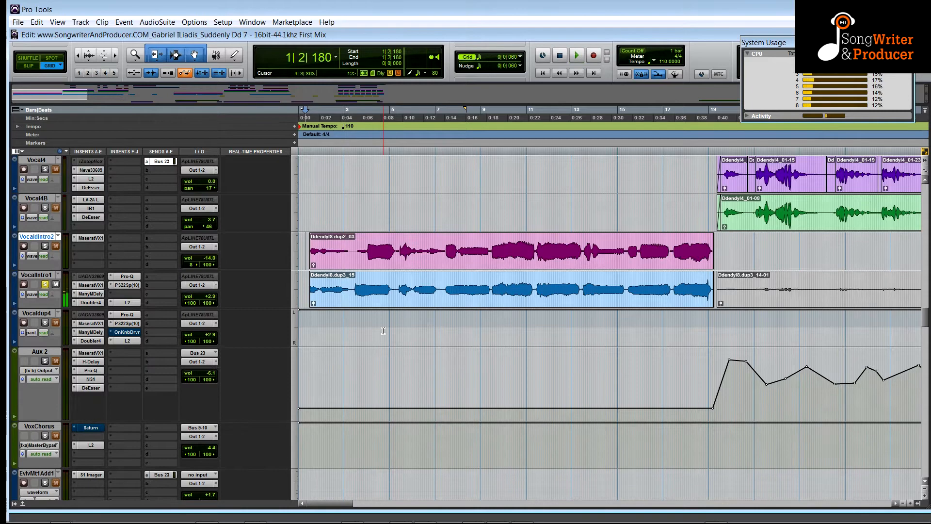
Activate the MaseratiVX1, ManyMDely, Doubler4 and Pro-Q inserts on the VocalIntro1 track.
click(95, 286)
ctrl+click(97, 294)
ctrl+click(96, 302)
ctrl+click(121, 278)
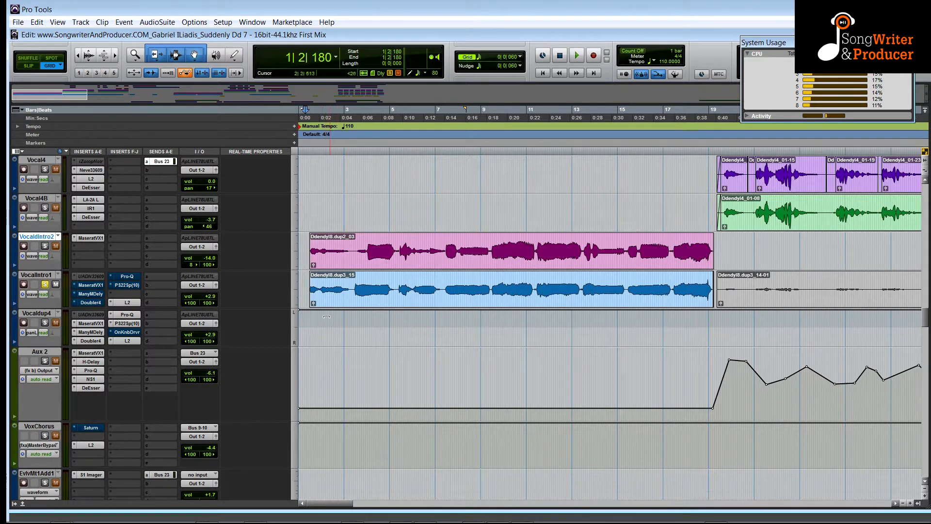
Play VocalIntro1 from the start of its clip while trying out its volume fader.
click(308, 283)
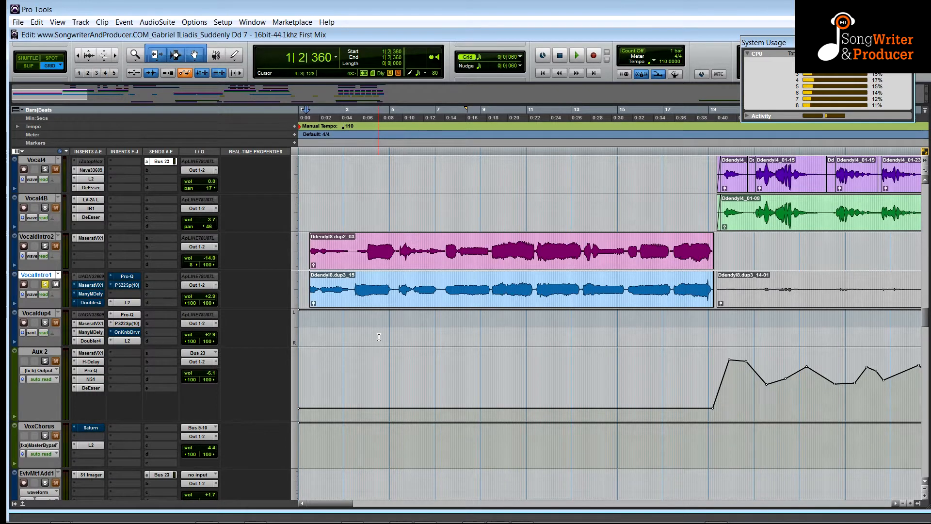
key(space)
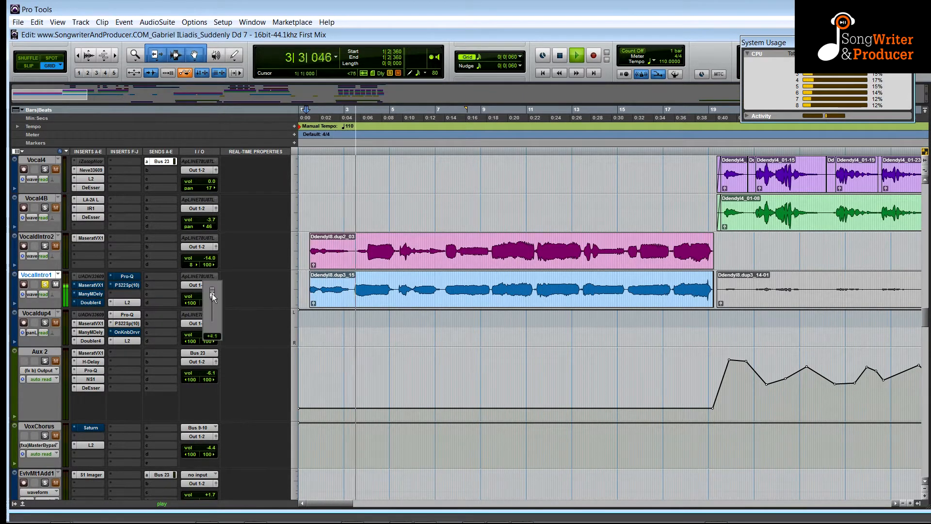
drag(212, 294, 213, 284)
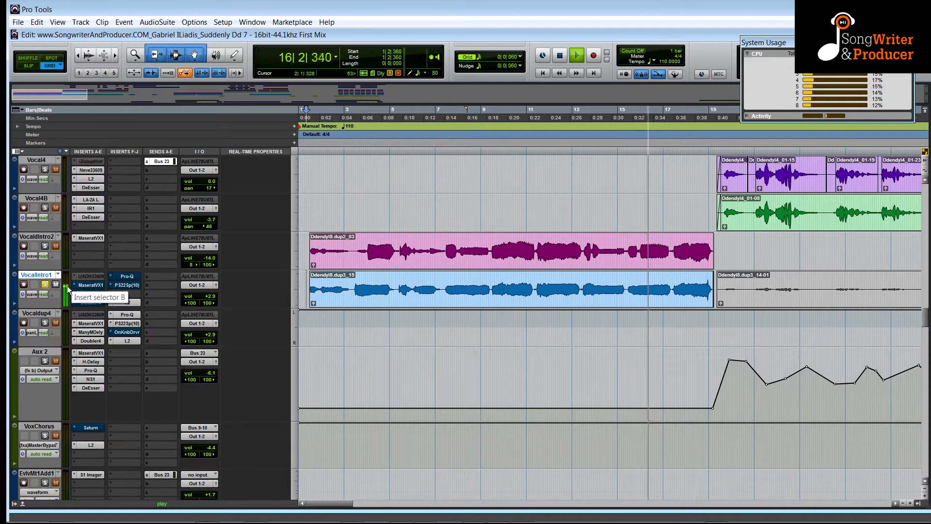
key(space)
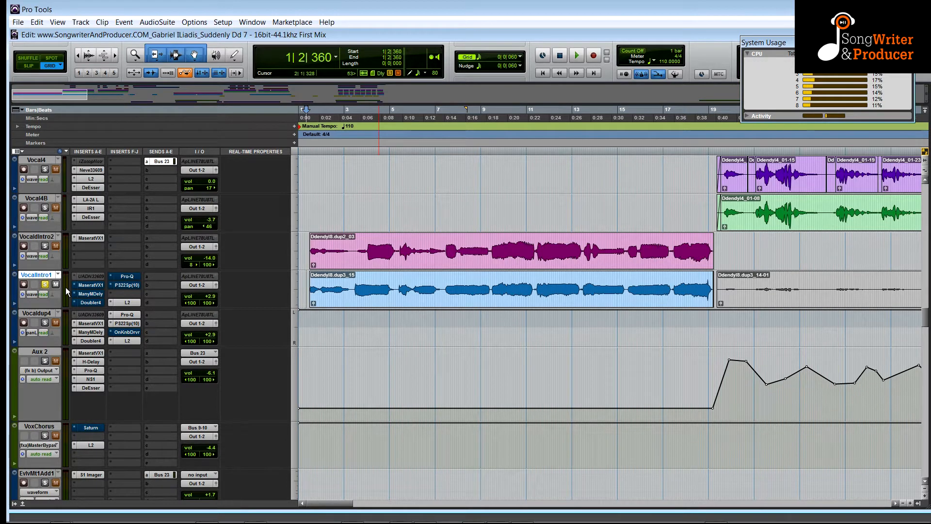
Reset VocalIntro1's volume to 0.0 dB and play the section again.
alt+click(213, 300)
key(space)
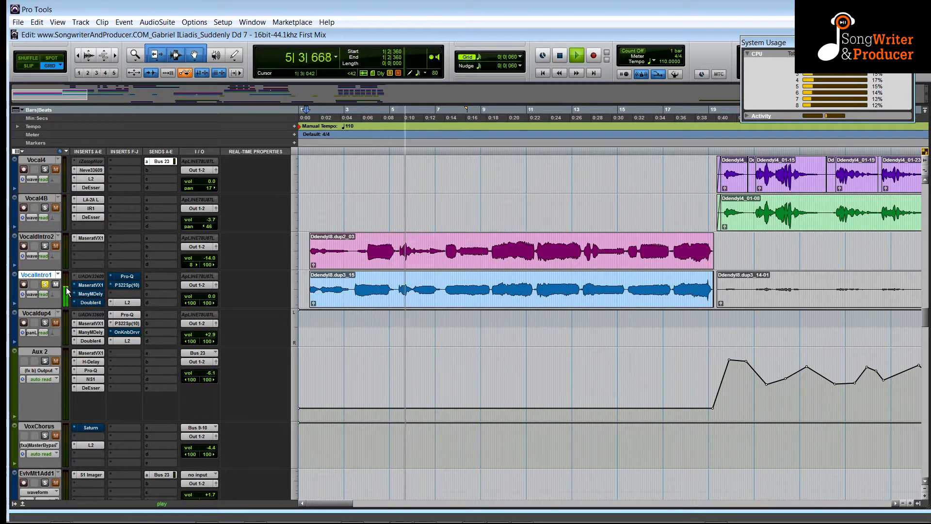
key(space)
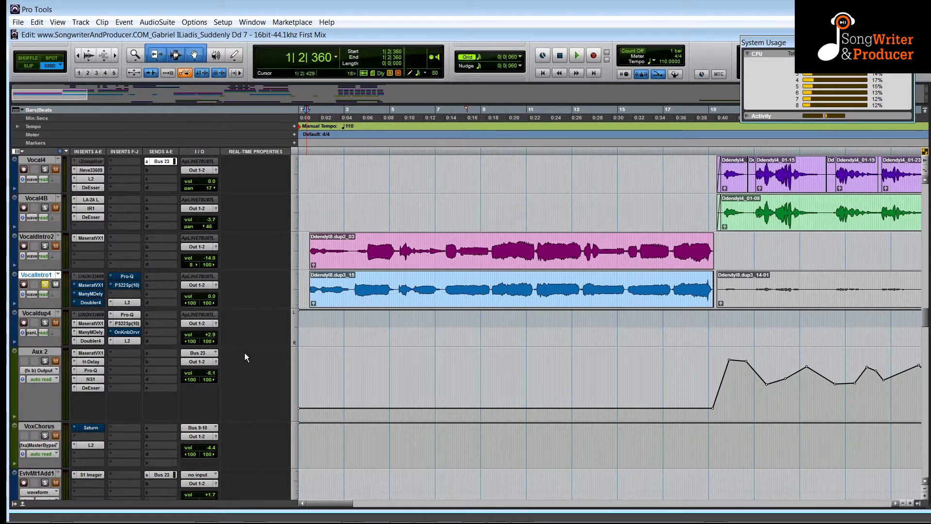
Open the Maserati VX1 plugin on VocalIntro1, switch off its bypass, reposition the window and start playback.
click(91, 285)
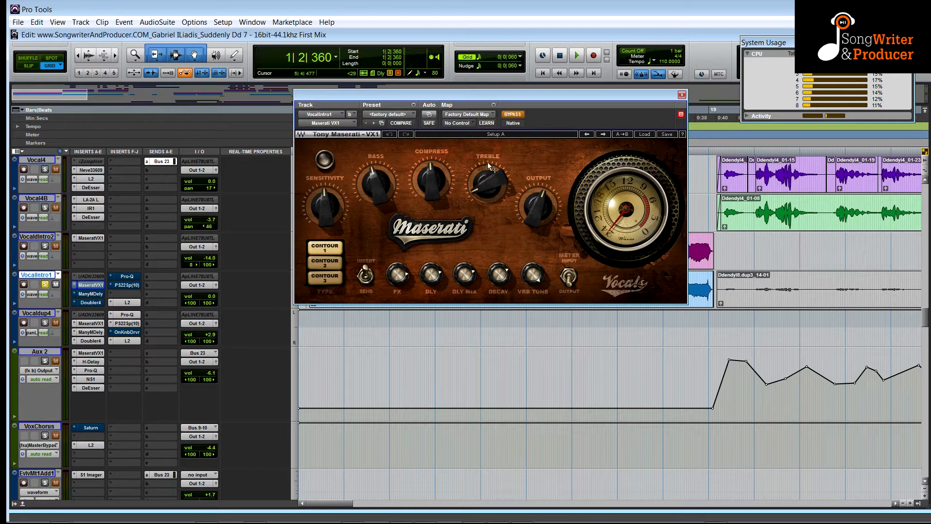
click(512, 115)
drag(521, 94, 500, 58)
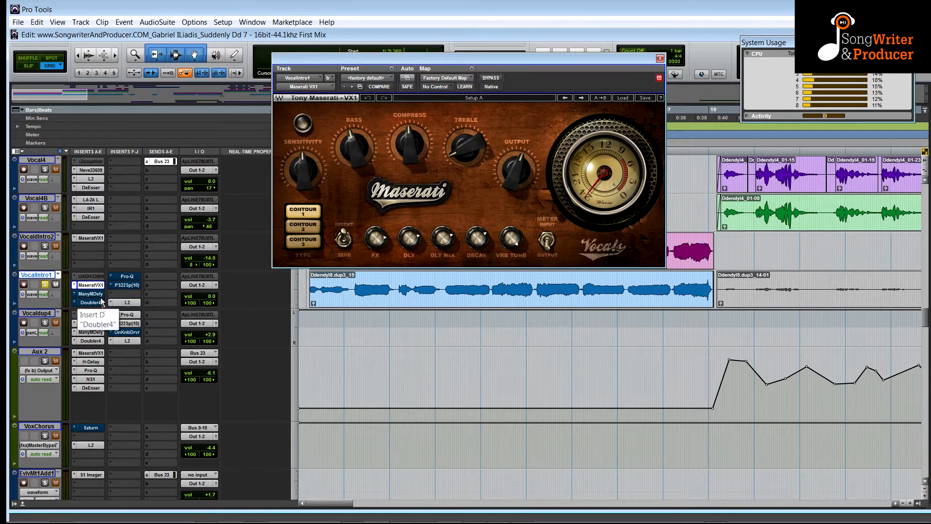
key(space)
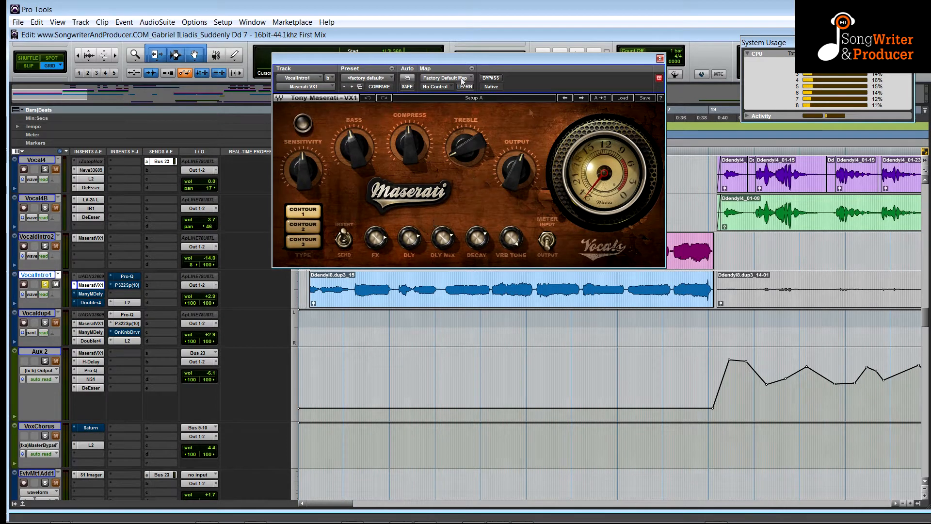
Open the ManyM Delay plugin on VocalIntro1 and toggle its bypass on and off during playback, leaving it active.
mouse_move(522, 150)
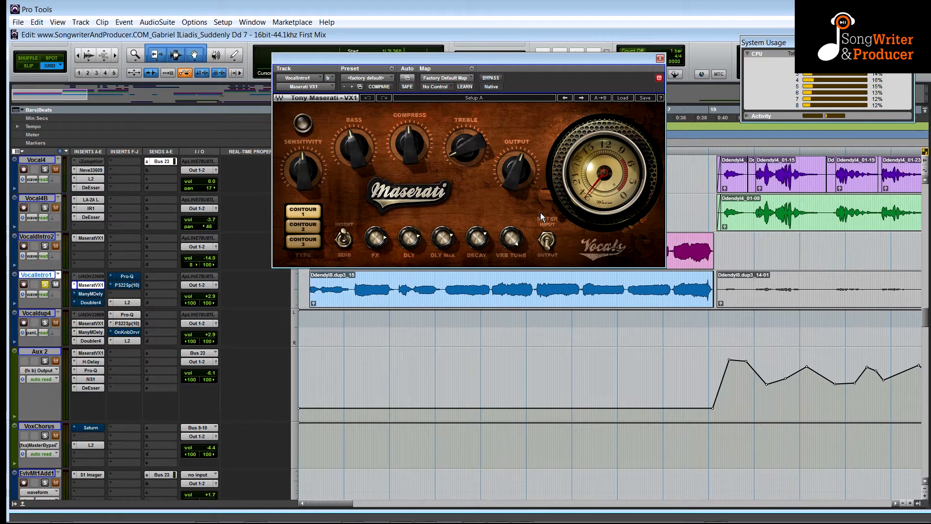
click(91, 294)
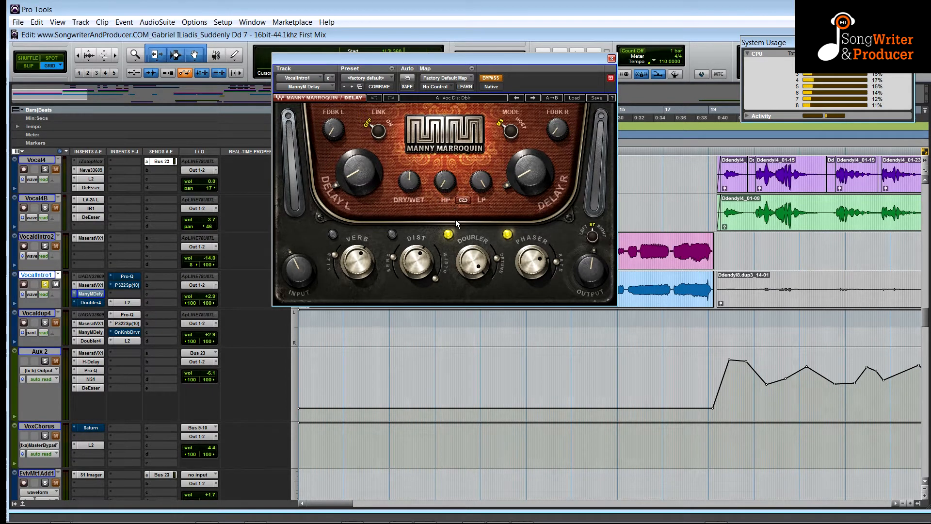
key(space)
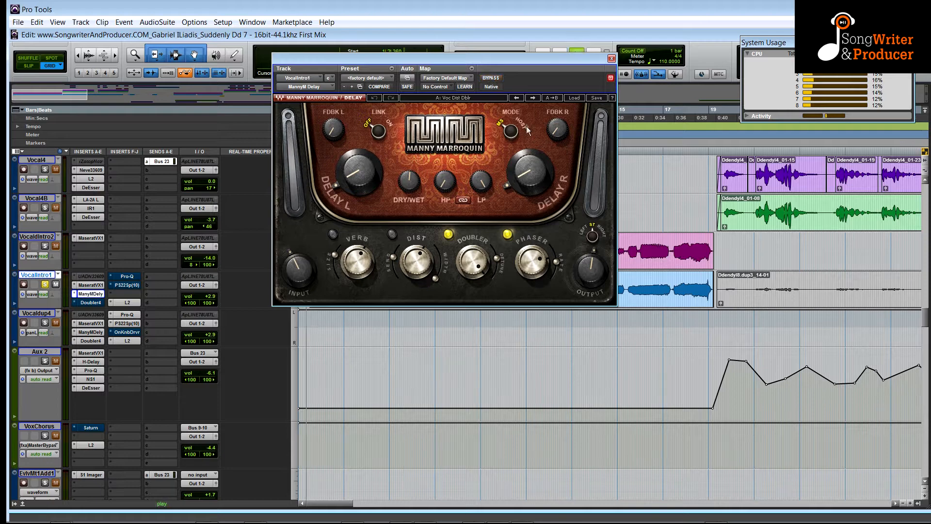
drag(444, 57, 425, 24)
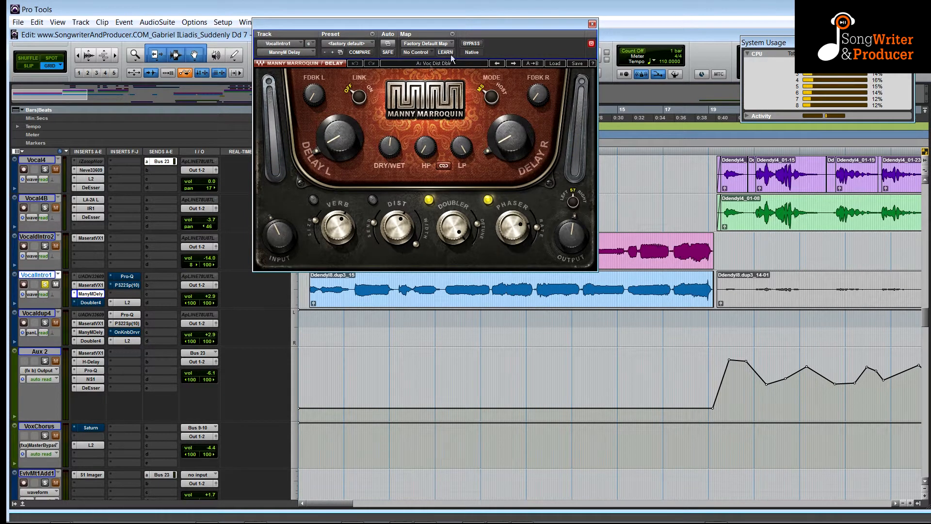
click(471, 43)
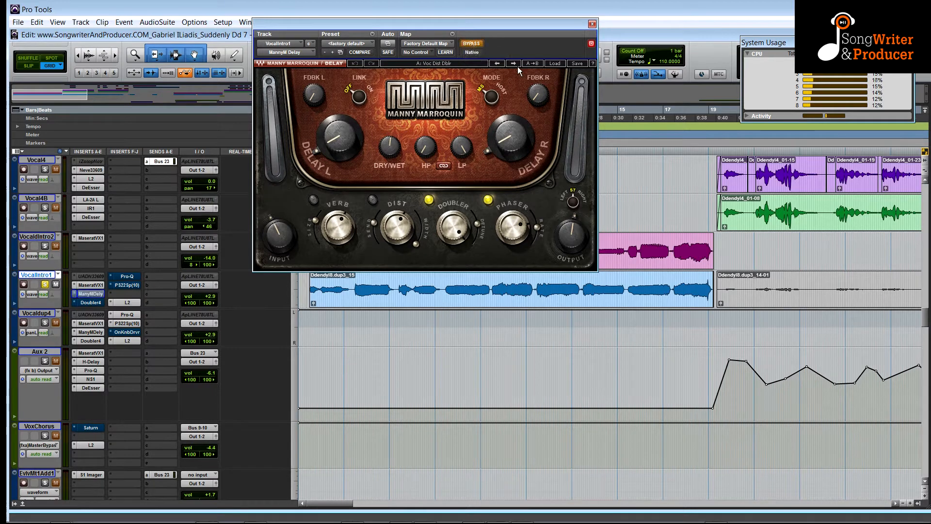
click(470, 45)
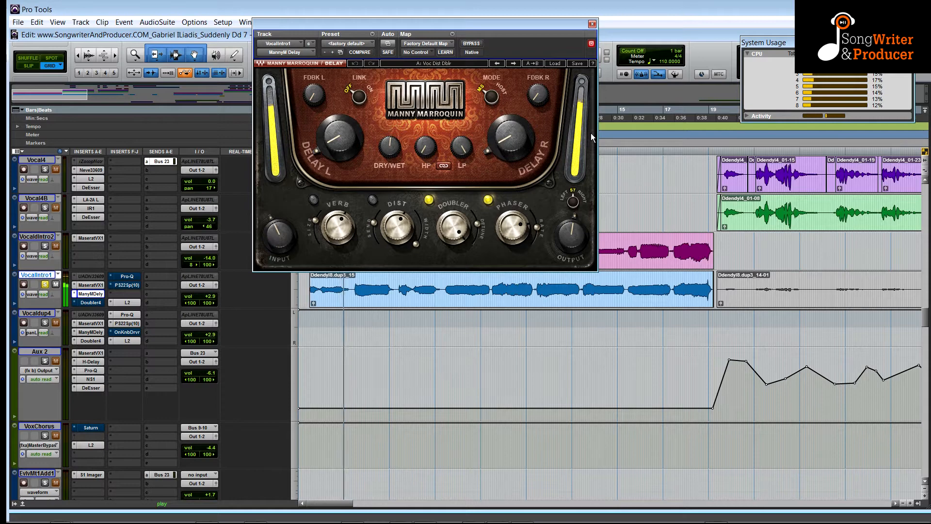
click(470, 45)
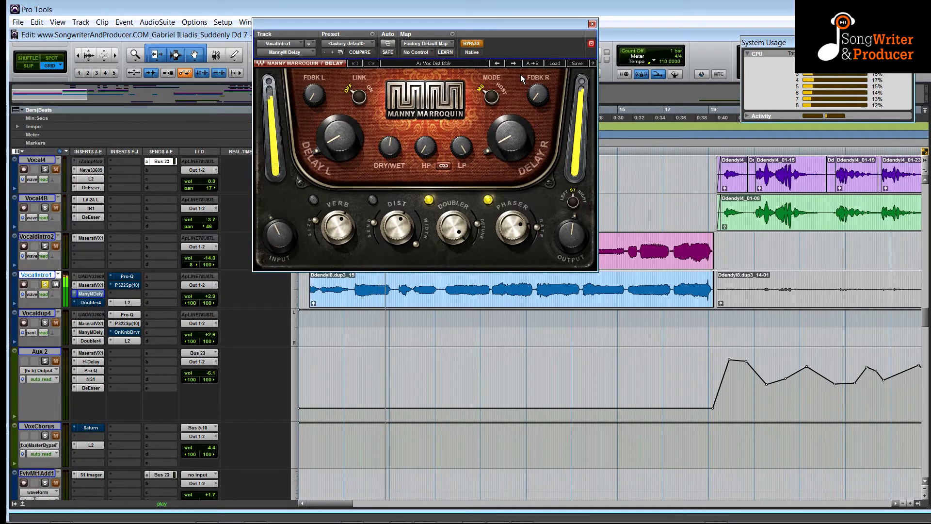
click(473, 45)
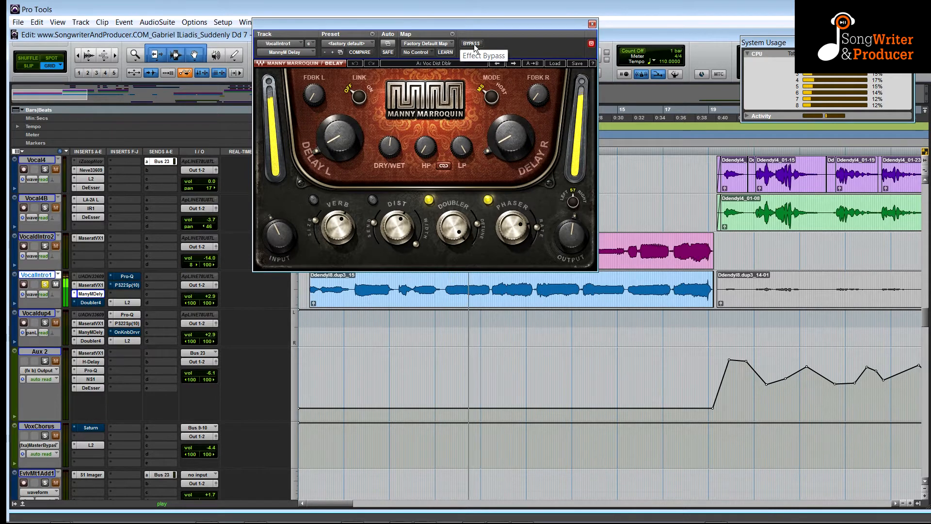
Open the Doubler4 plugin on VocalIntro1, bypass it, close its window and play the section.
click(92, 302)
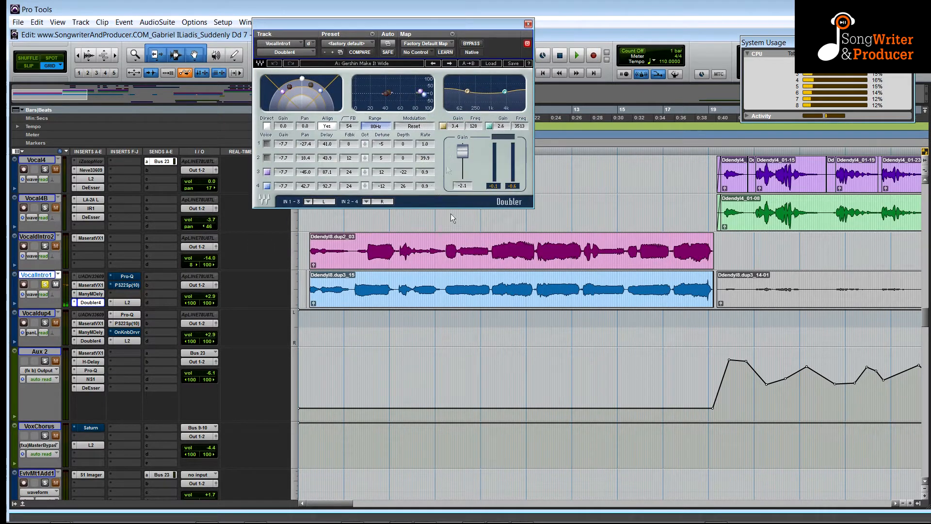
key(space)
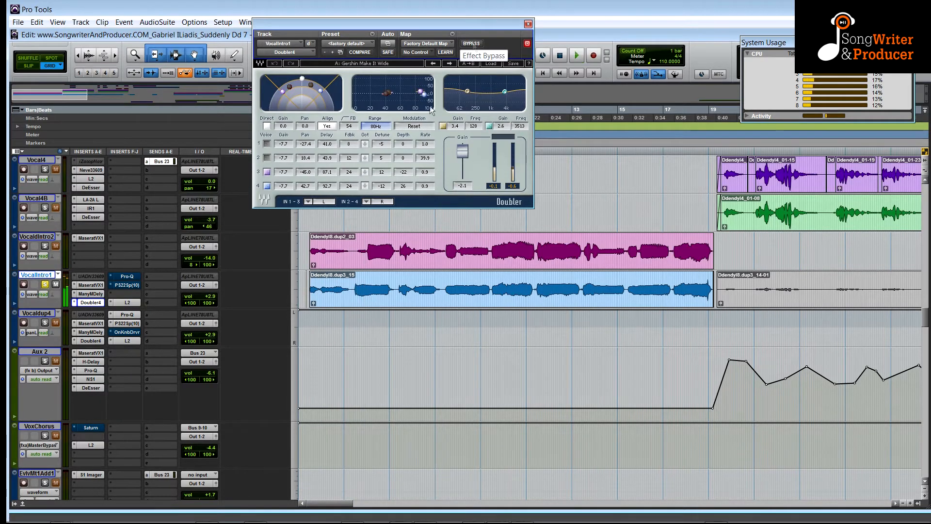
ctrl+click(92, 302)
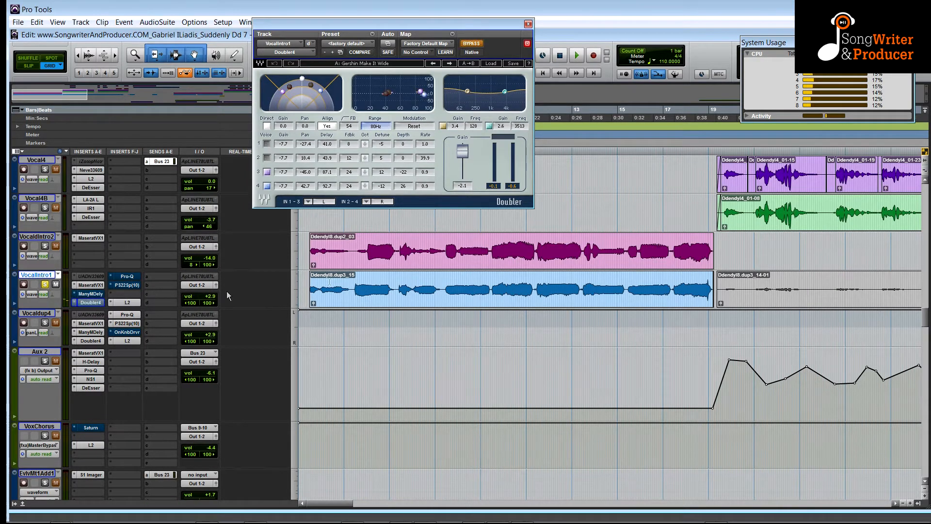
click(527, 25)
key(space)
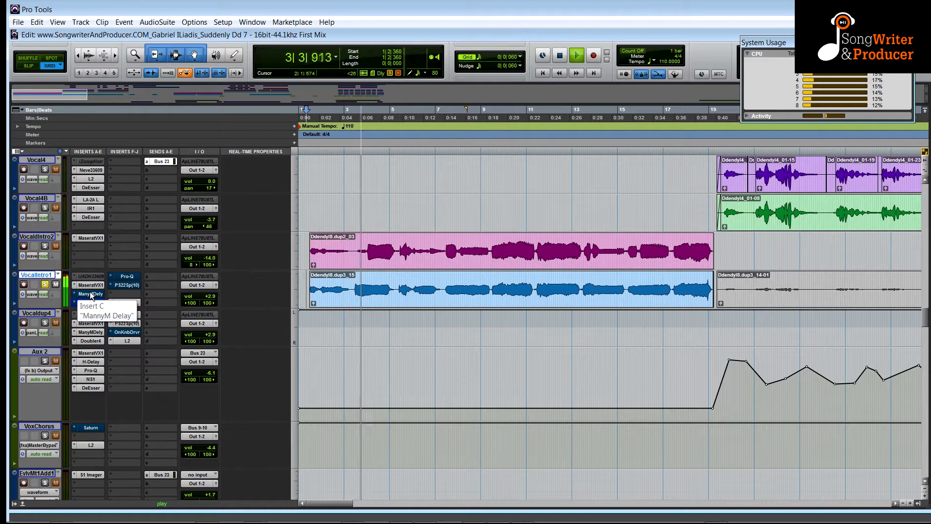
key(space)
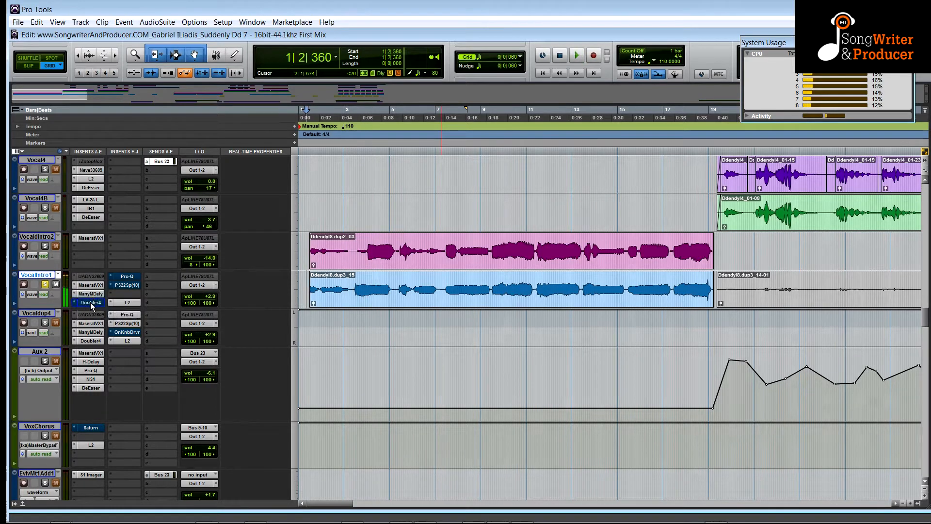
Play the section, open the Pro-Q plugin on VocalIntro1 and toggle its bypass on and off, leaving it active.
key(space)
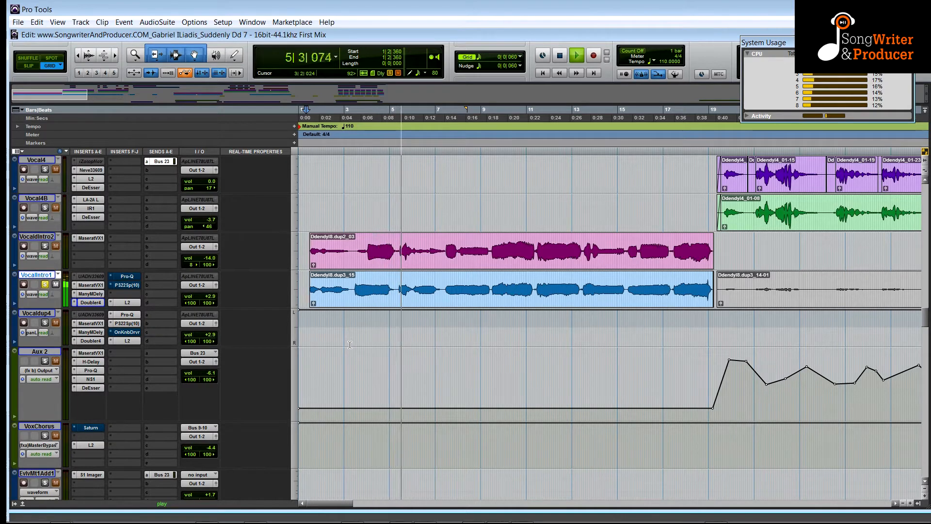
click(125, 277)
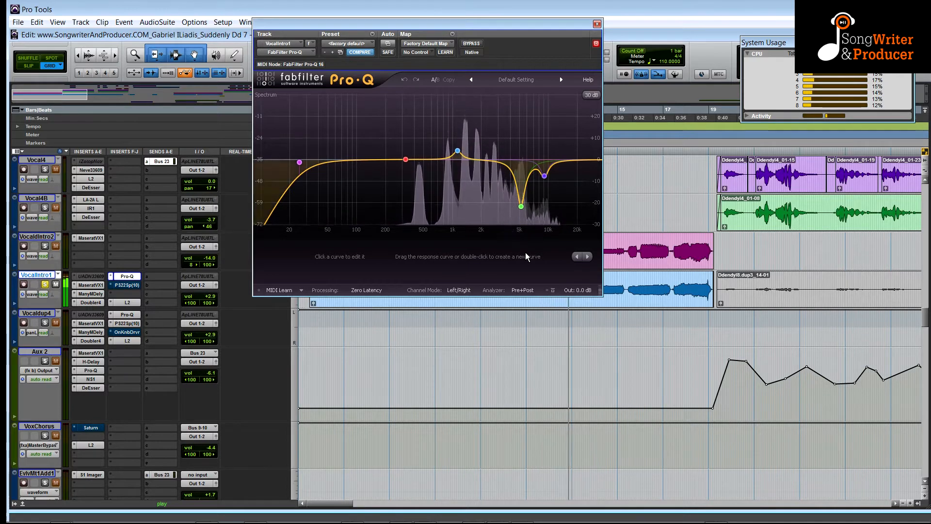
click(472, 43)
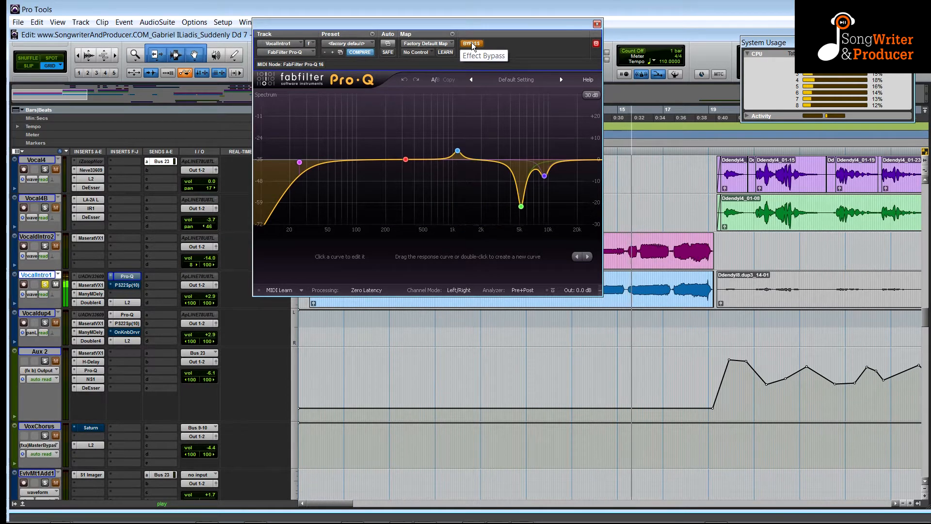
click(472, 44)
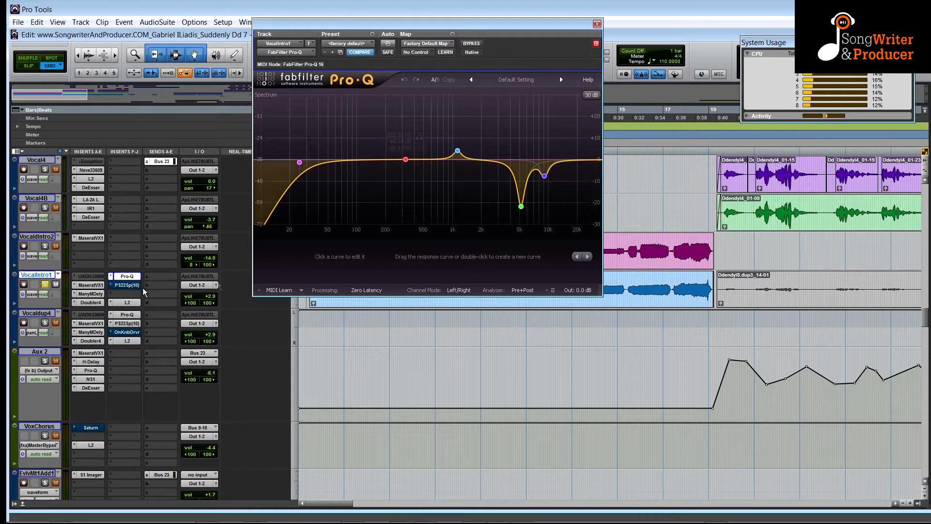
Open the PS22 Spread plugin on VocalIntro1, toggle its bypass during playback leaving it active, and close its window.
click(129, 285)
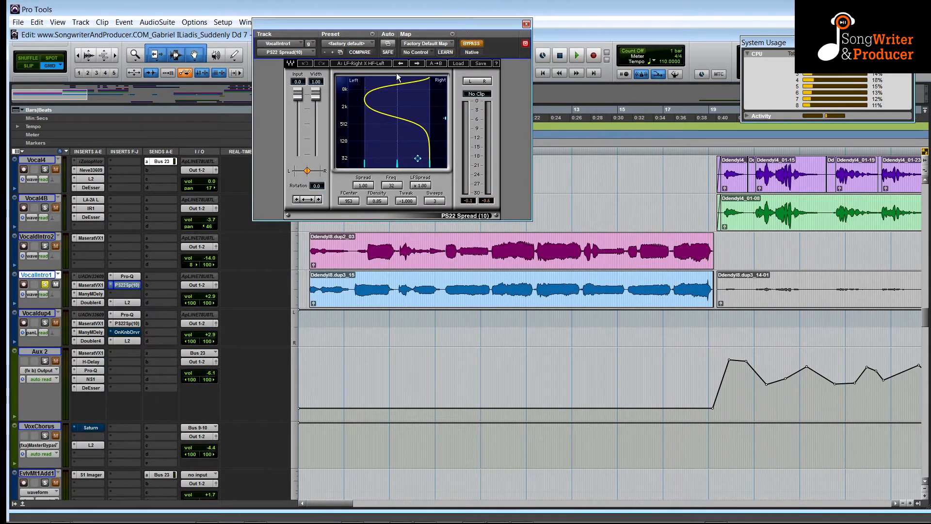
key(space)
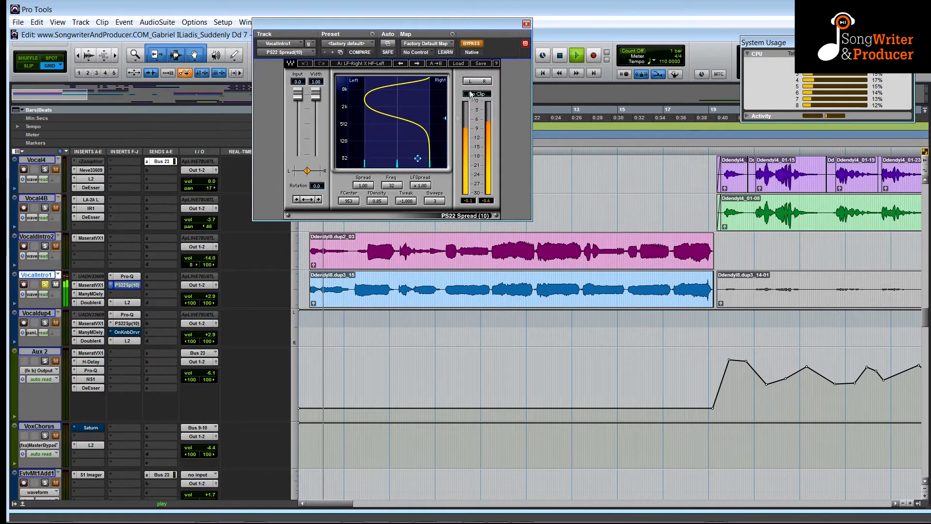
click(471, 44)
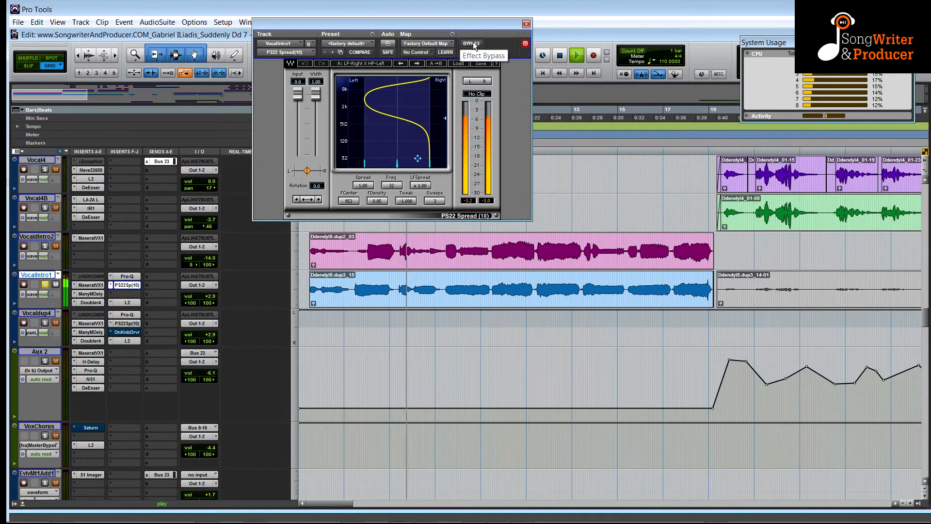
click(473, 44)
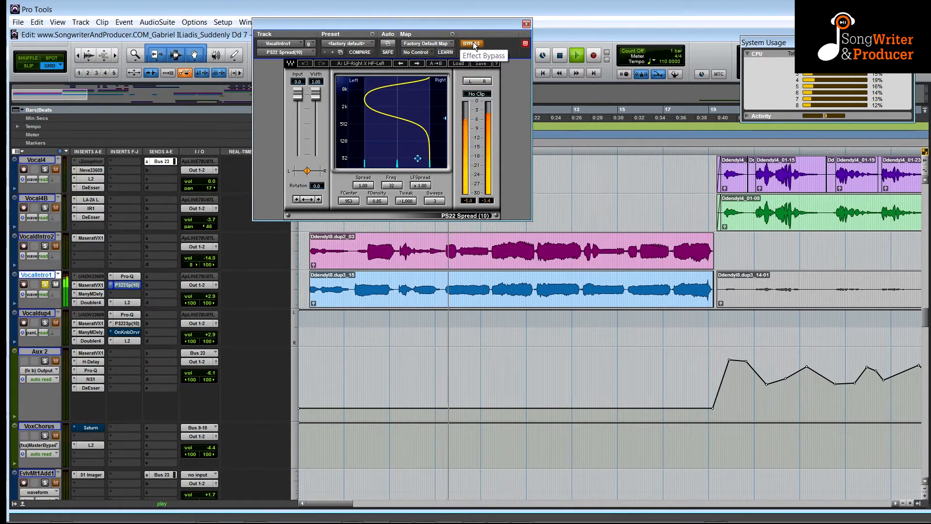
click(474, 45)
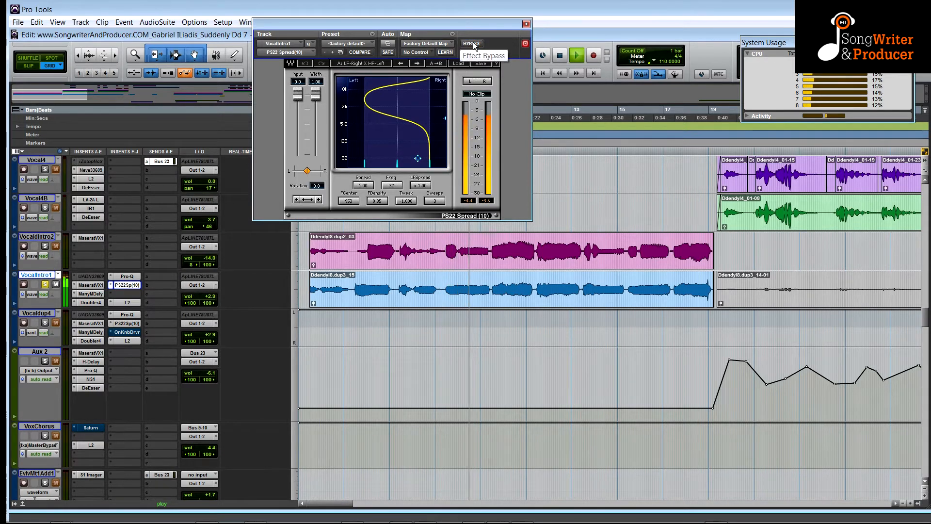
key(space)
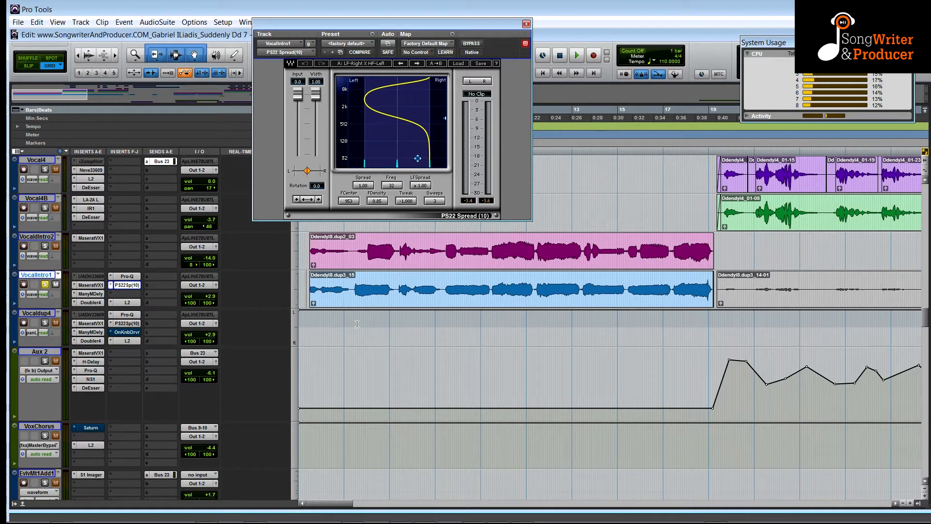
click(526, 23)
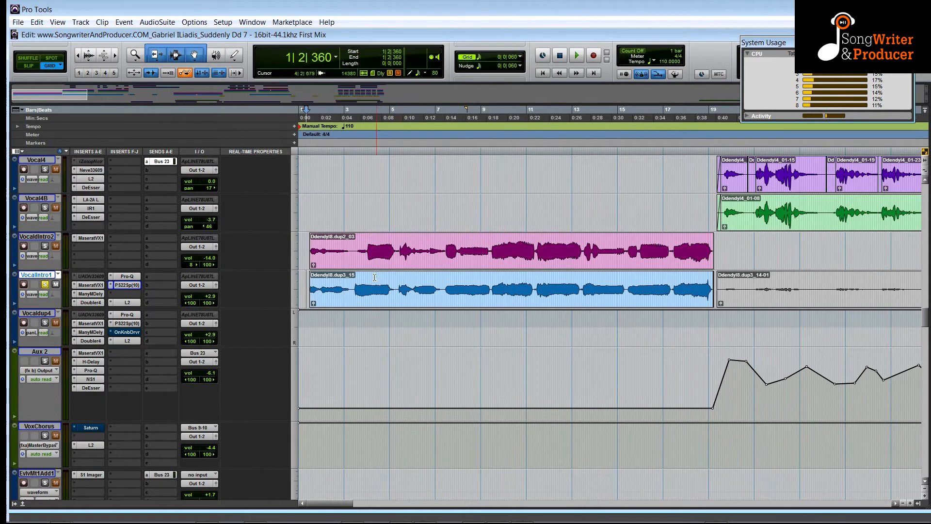
Raise the Piano2 track's volume to +1.8 dB while the song plays.
scroll(374, 281, up, 10)
scroll(374, 280, up, 10)
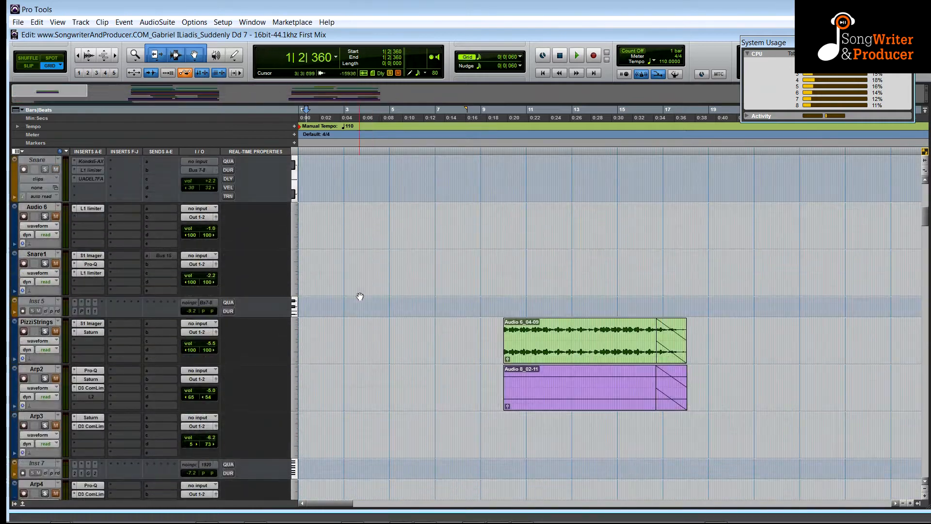
scroll(358, 295, down, 5)
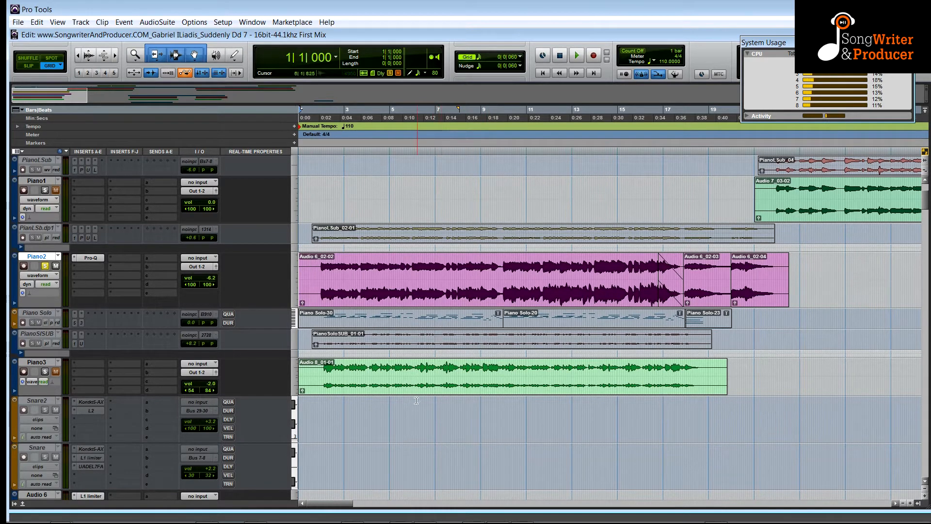
key(space)
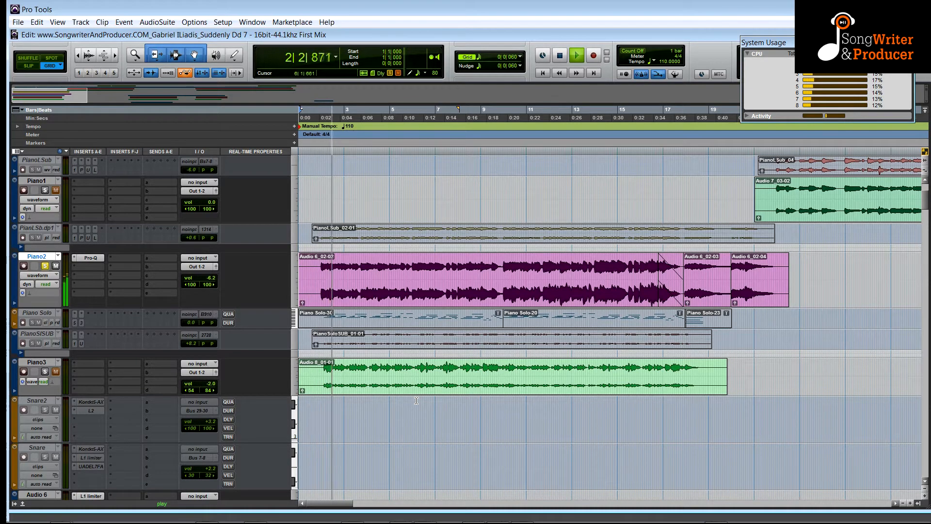
drag(202, 282, 202, 270)
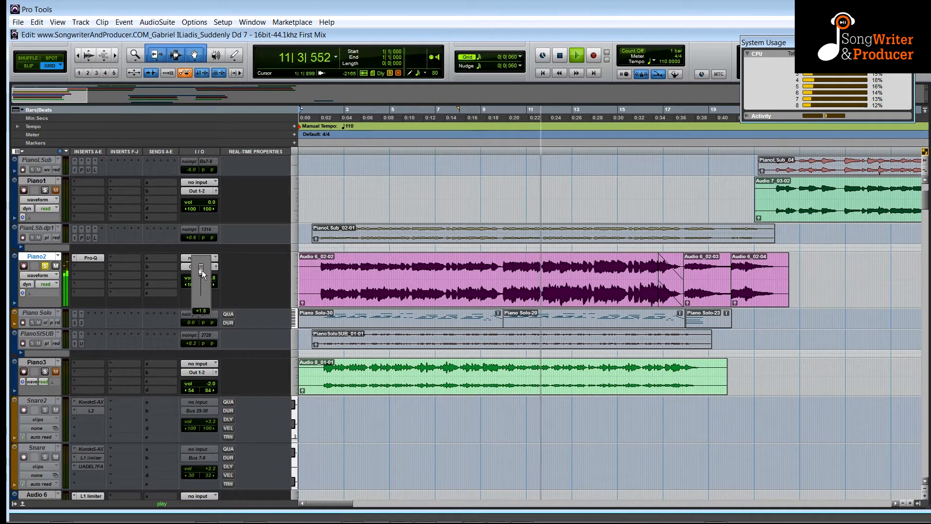
drag(202, 269, 202, 270)
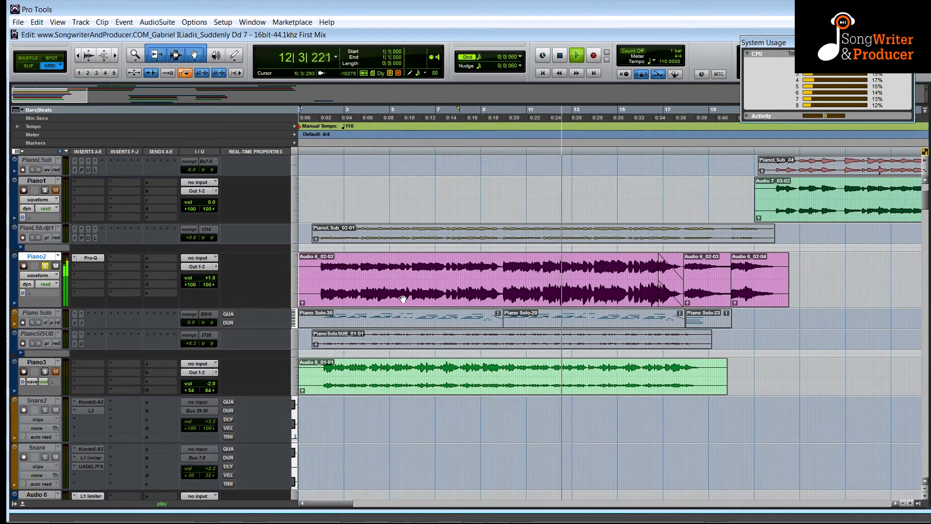
Solo the Piano3 track and restart playback of the song.
click(45, 372)
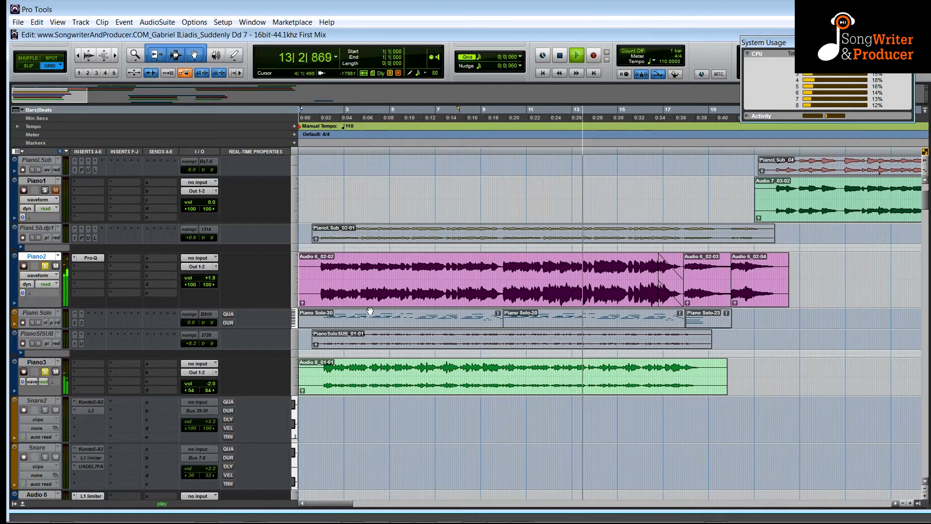
key(space)
key(space)
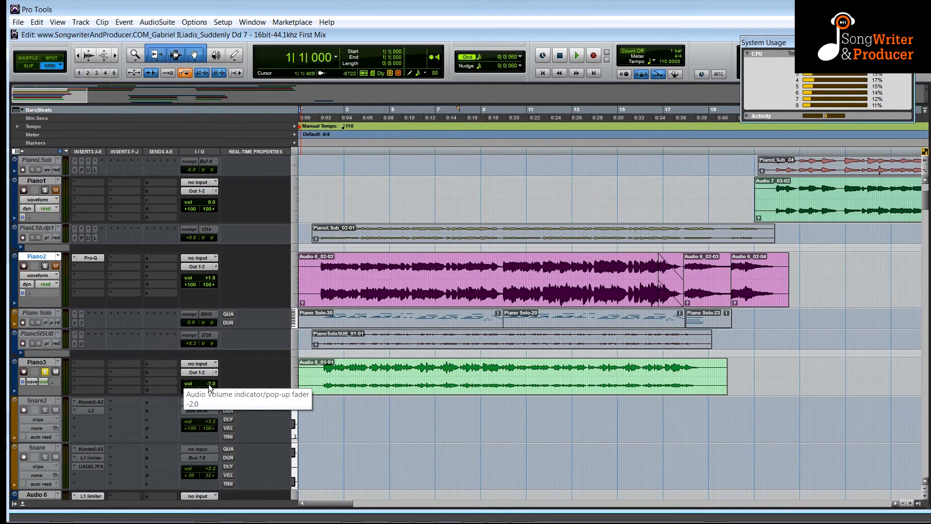
Try raising the Piano3 track's volume fader during playback, then stop playback.
scroll(209, 384, down, 15)
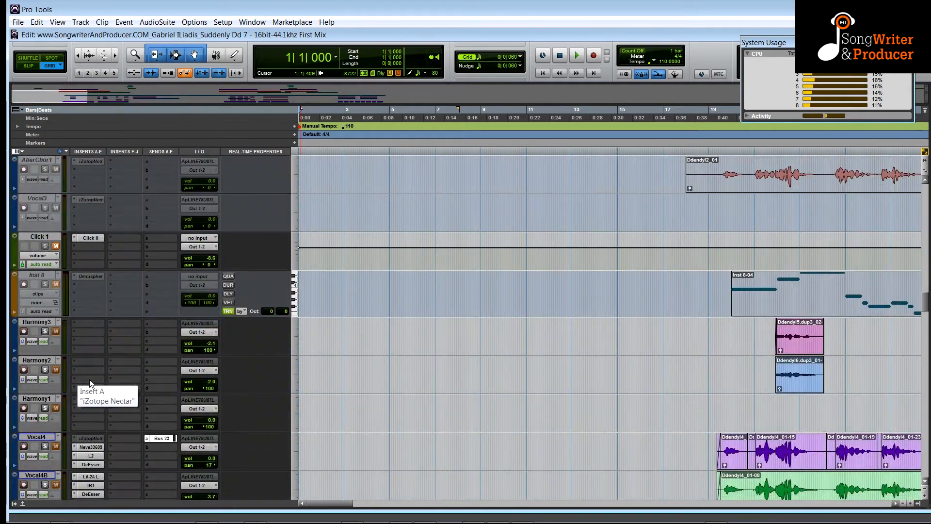
scroll(90, 379, down, 6)
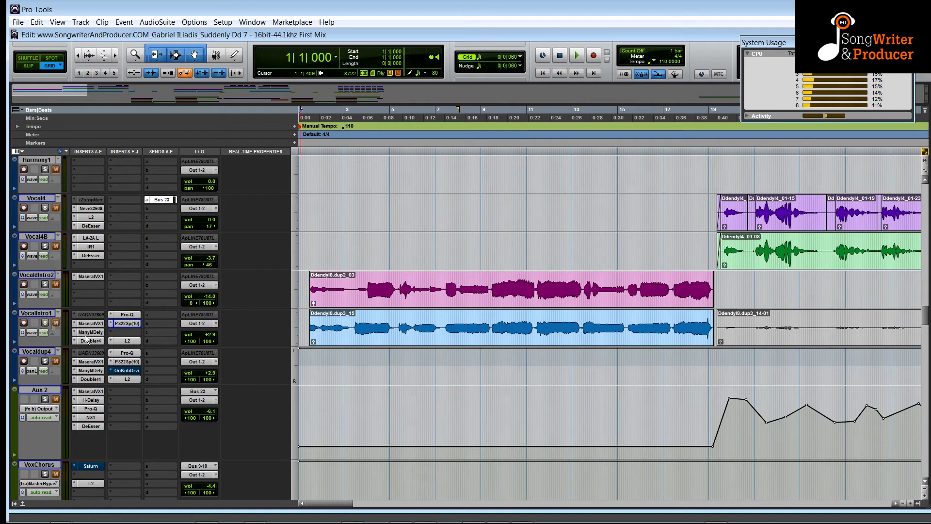
scroll(86, 339, up, 12)
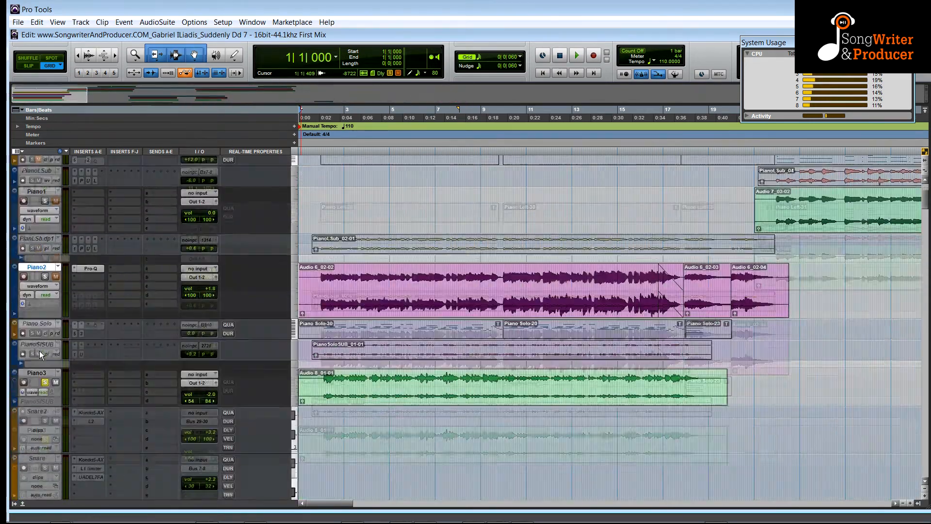
key(space)
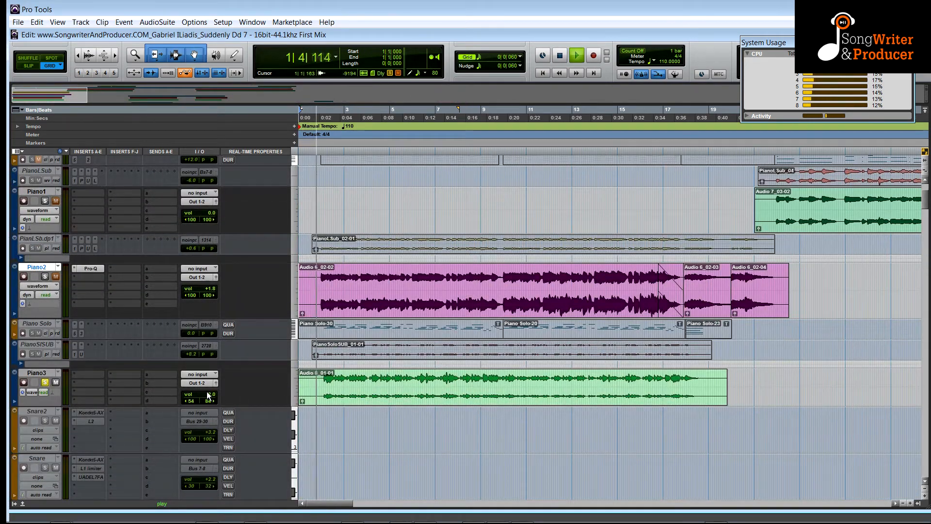
drag(208, 395, 210, 386)
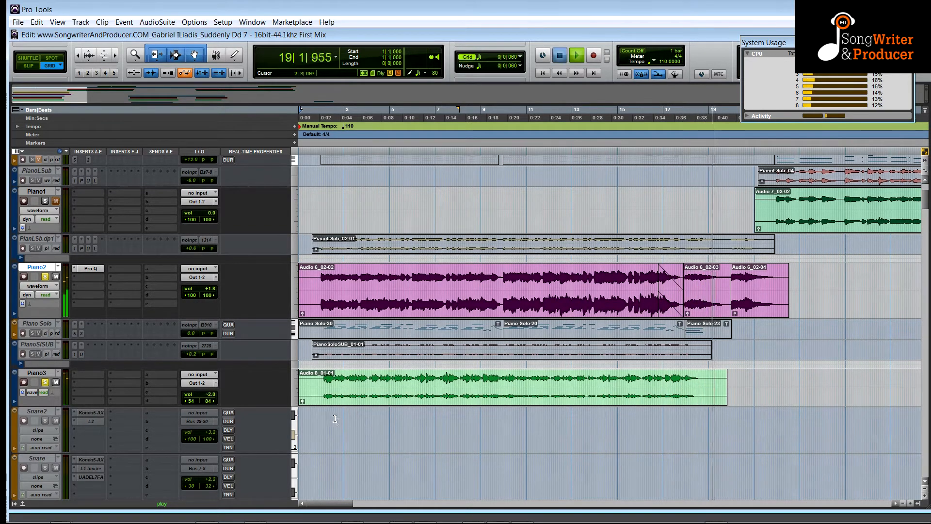
key(space)
Play the vocal intro section again with VocalIntro1's inserts active.
scroll(333, 417, down, 20)
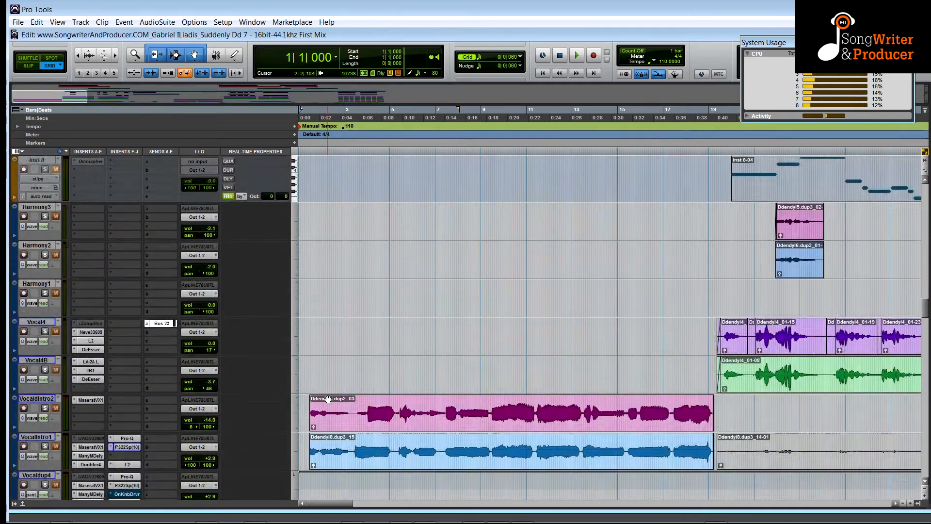
scroll(328, 398, down, 2)
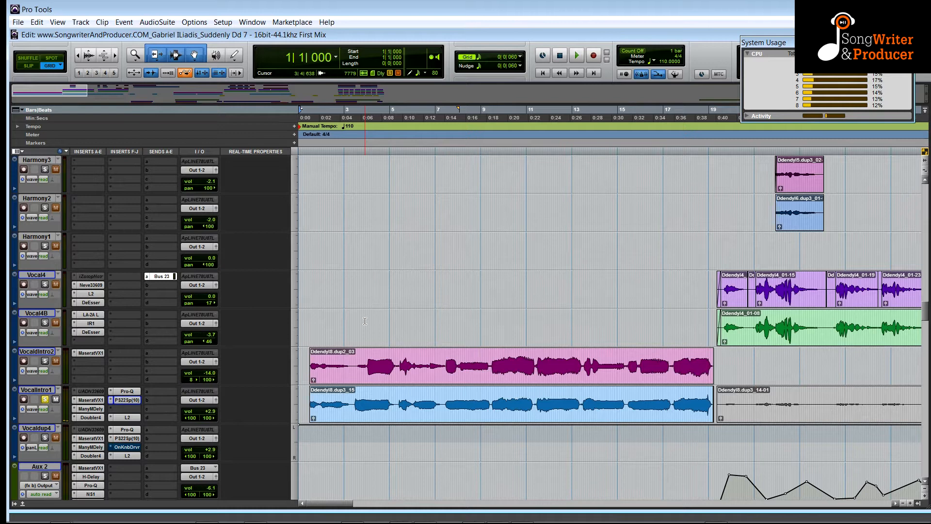
key(space)
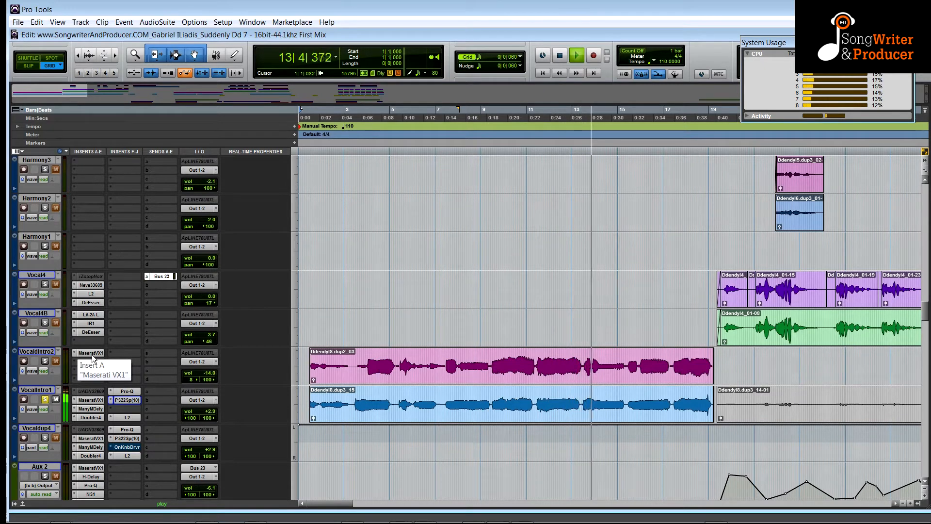
key(alt+Tab)
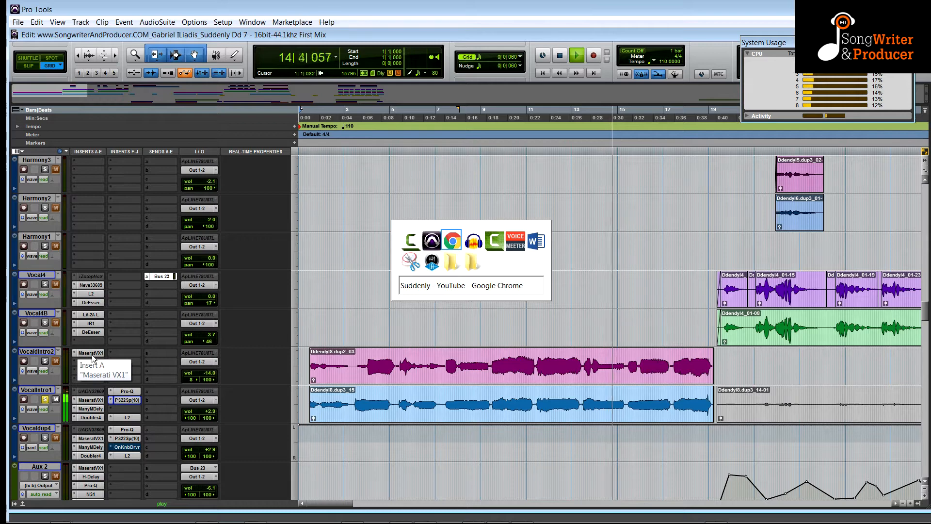
key(alt+Tab)
key(Escape)
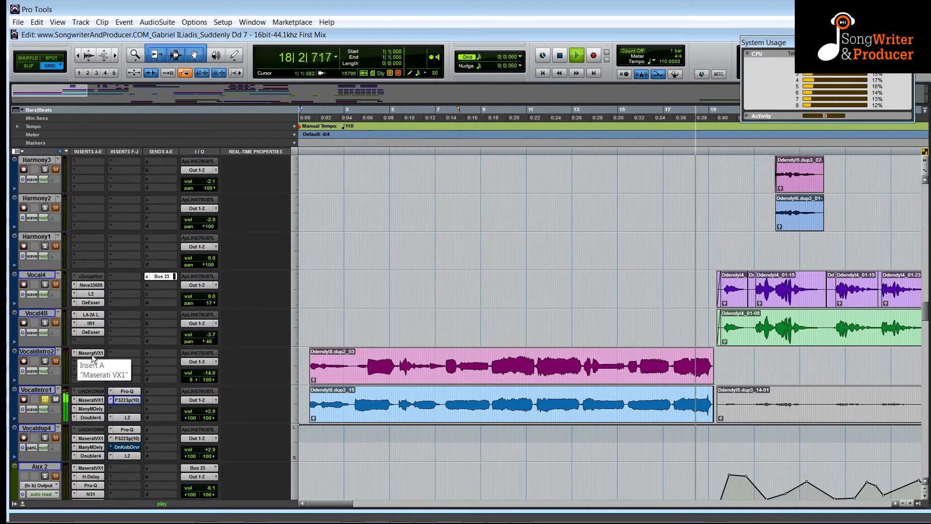
key(space)
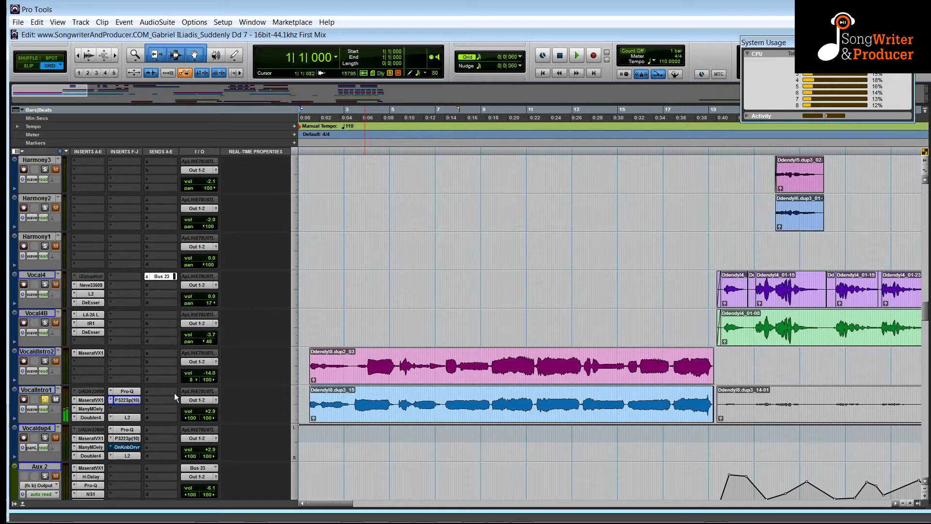
click(303, 315)
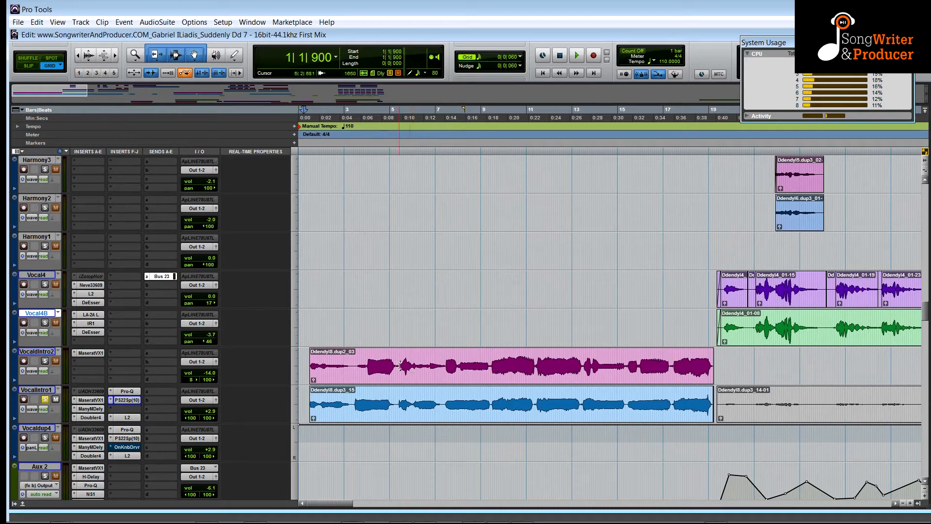
click(408, 372)
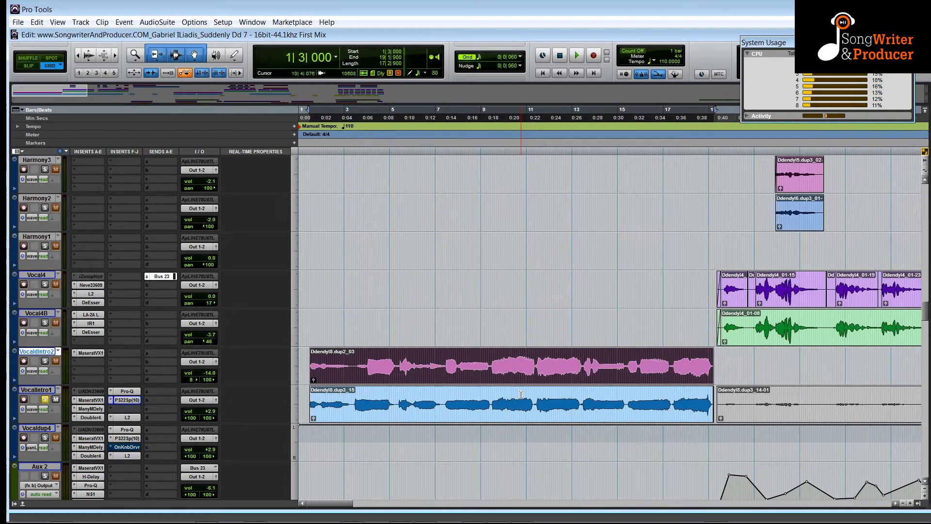
click(308, 321)
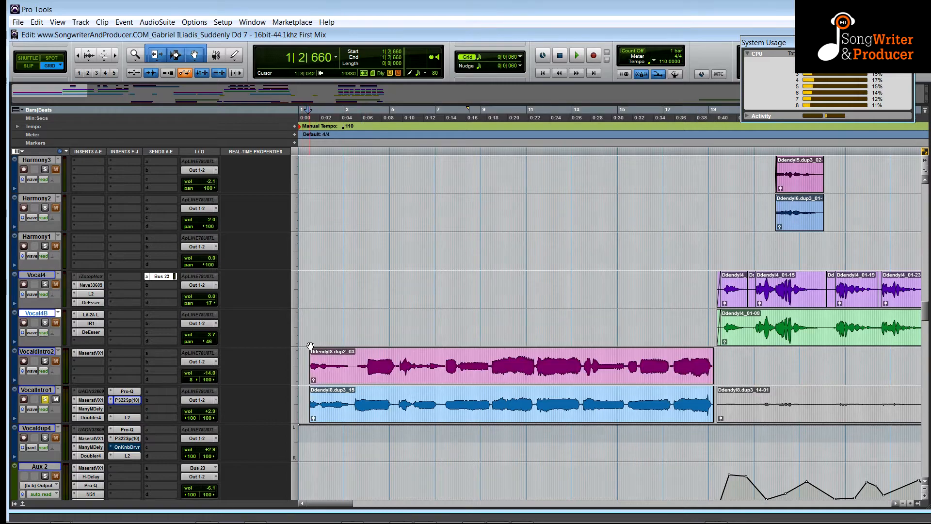
scroll(91, 354, up, 10)
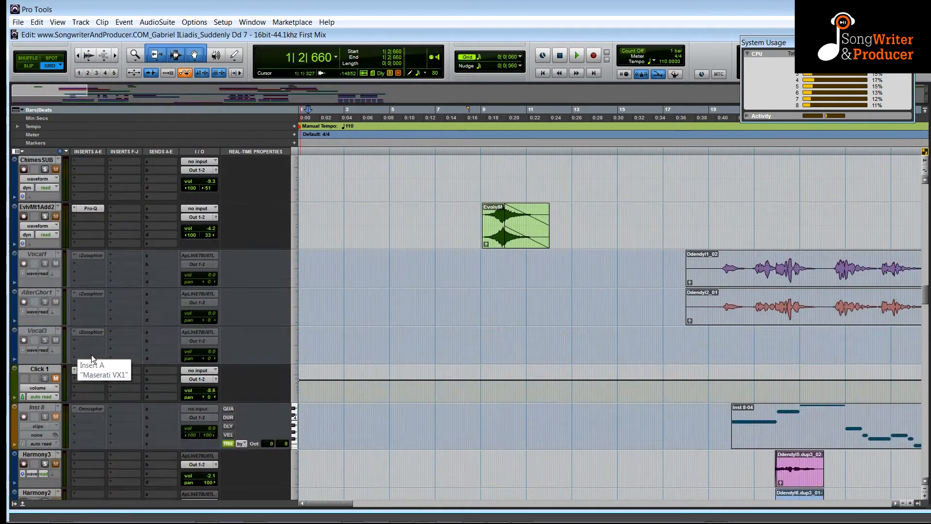
scroll(83, 356, up, 10)
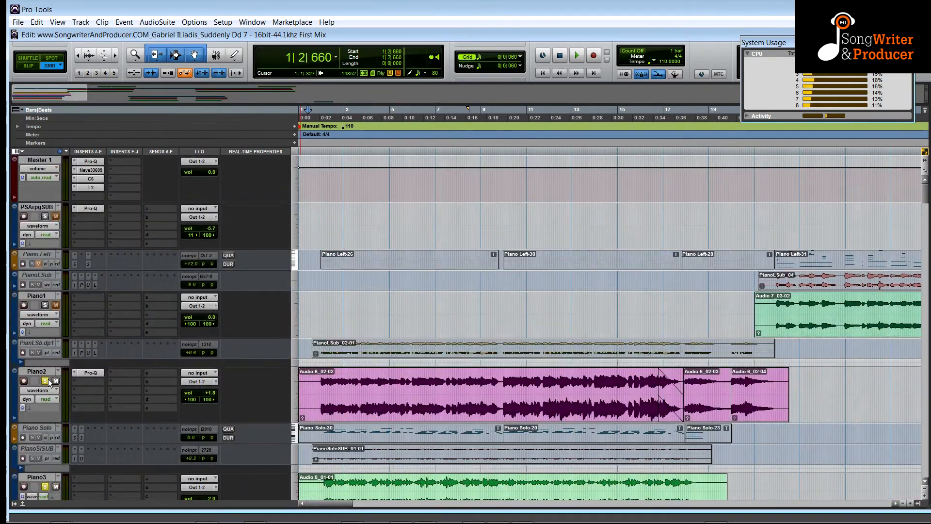
scroll(191, 375, down, 15)
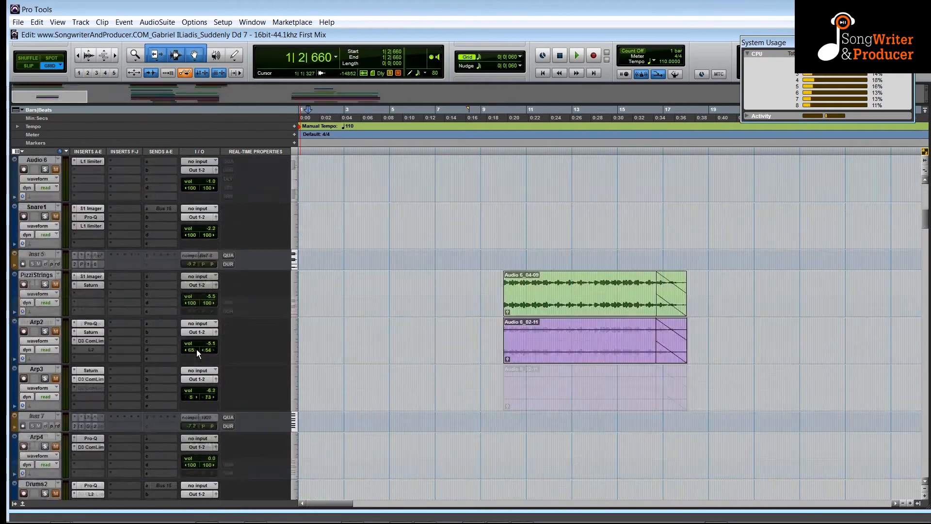
Try raising the VocalIntro2 track's volume during playback of the vocal intro, then stop playback.
scroll(195, 332, down, 10)
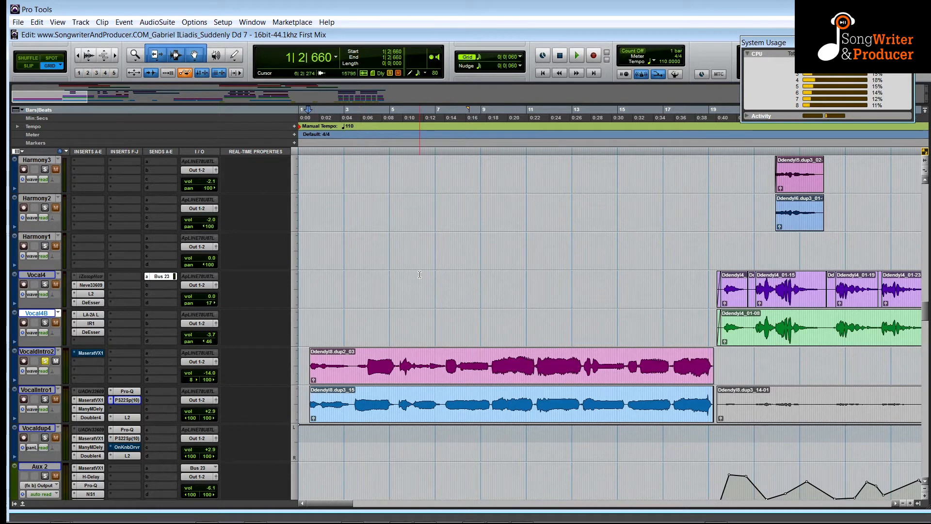
key(space)
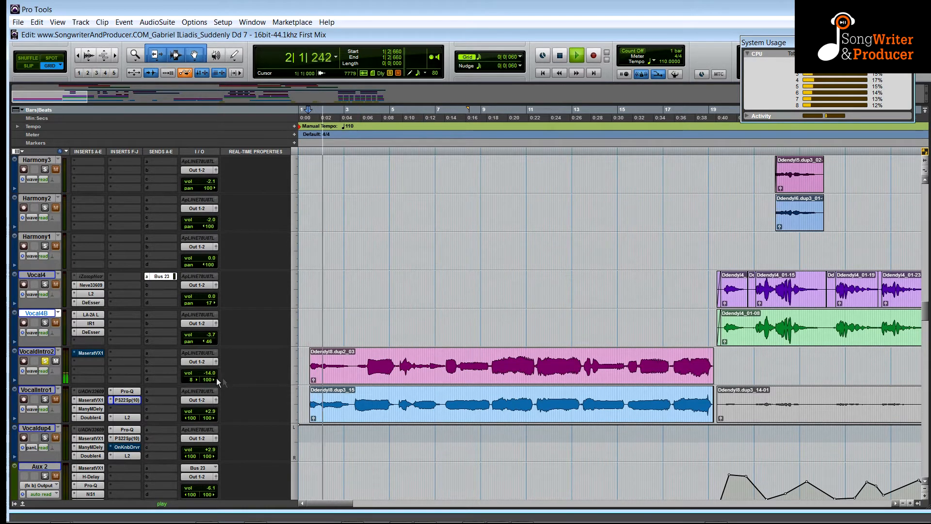
drag(216, 378, 208, 359)
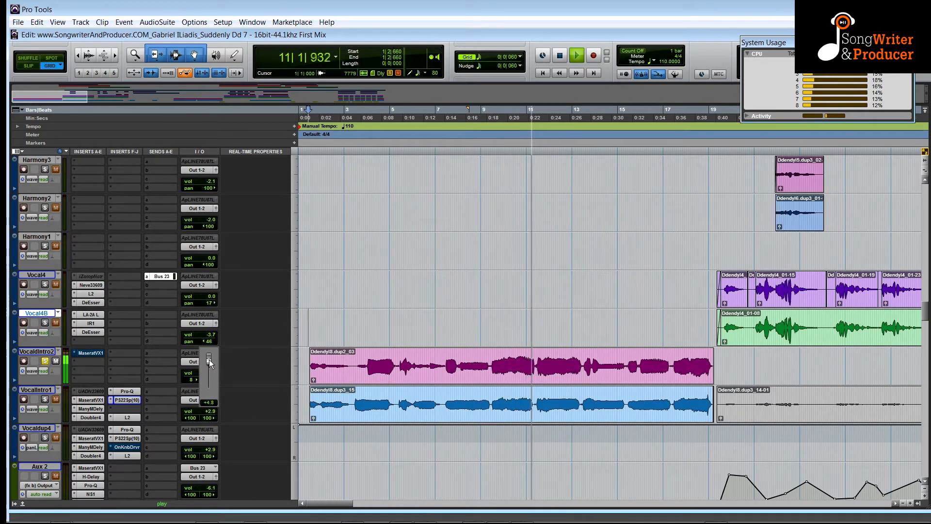
drag(208, 359, 208, 360)
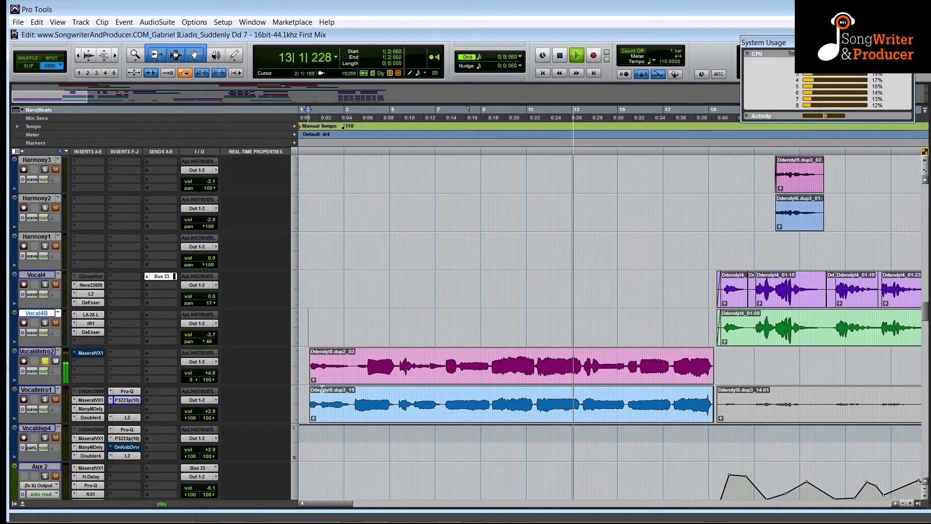
key(space)
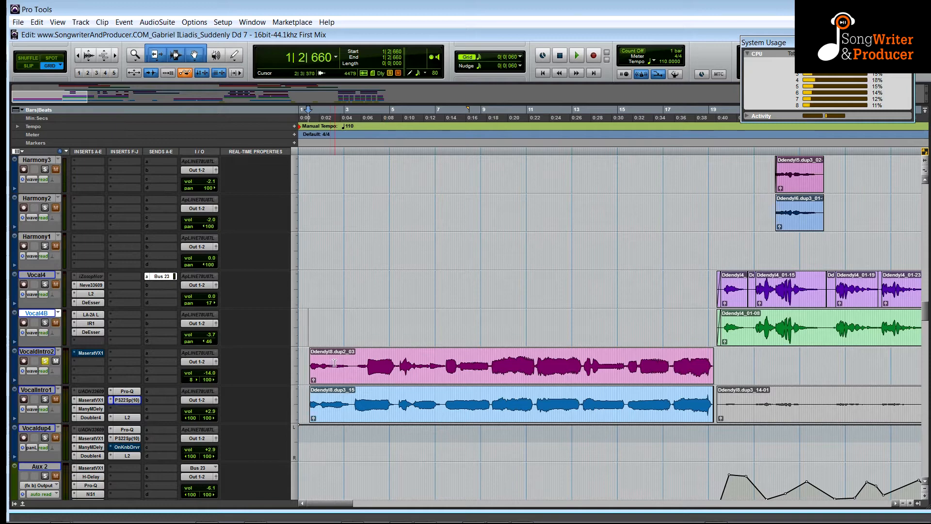
Select the whole VocalIntro1 clip after marking a short range at the start of the VocalIntro2 clip.
click(363, 375)
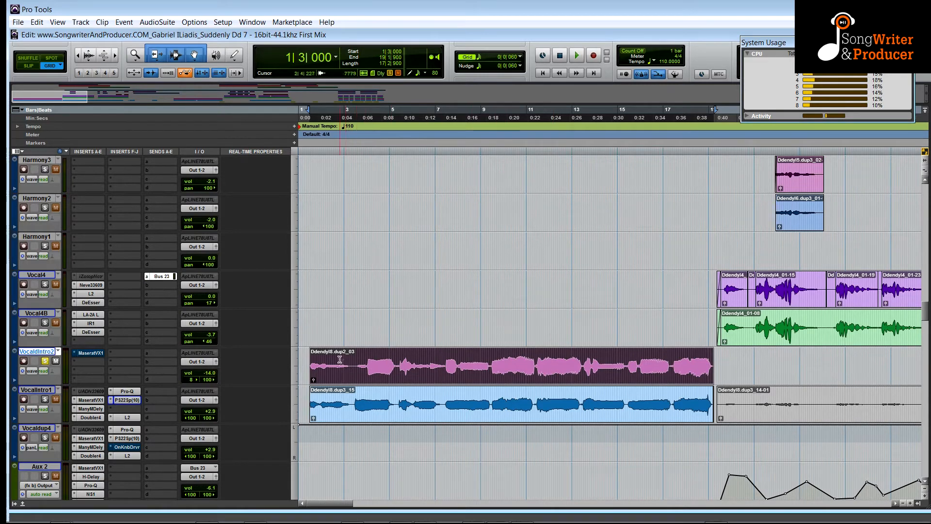
drag(368, 366, 315, 365)
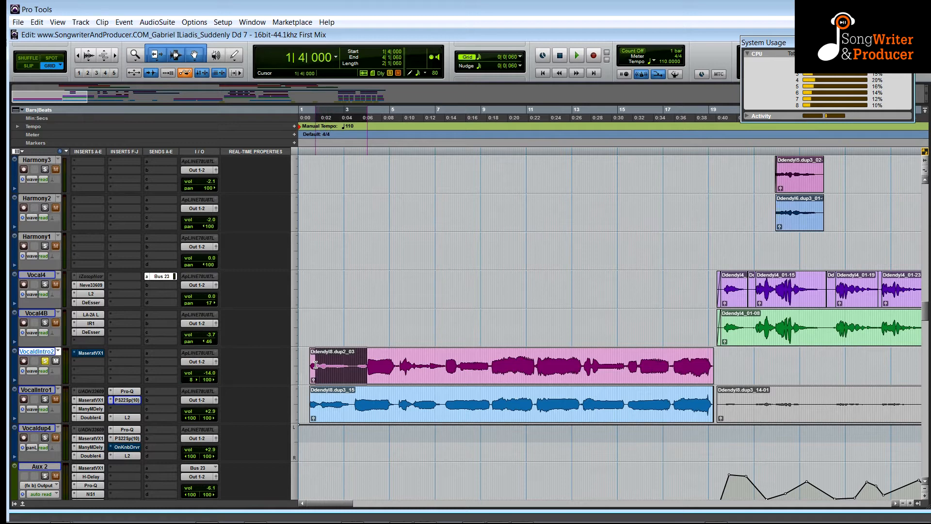
click(362, 404)
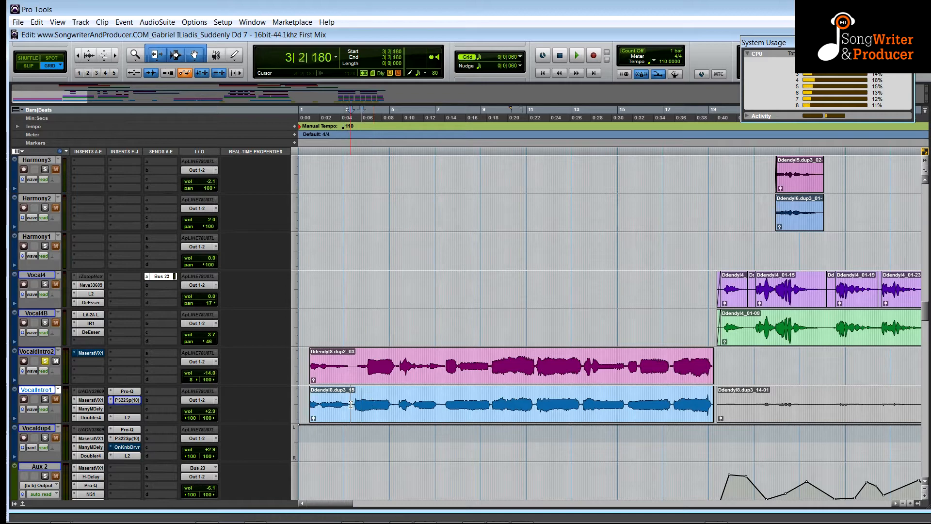
click(368, 414)
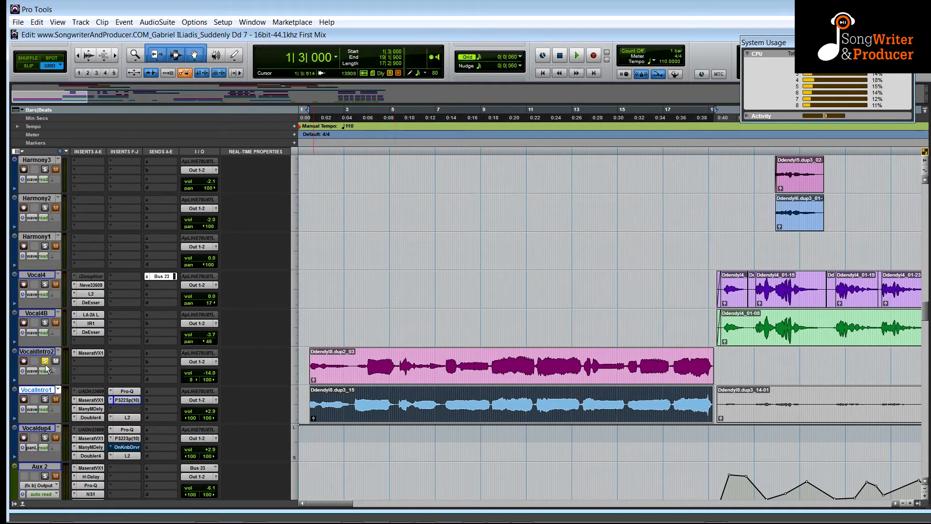
Raise the VocalIntro2 track's volume to -4.7 dB while the intro plays, then stop playback.
key(space)
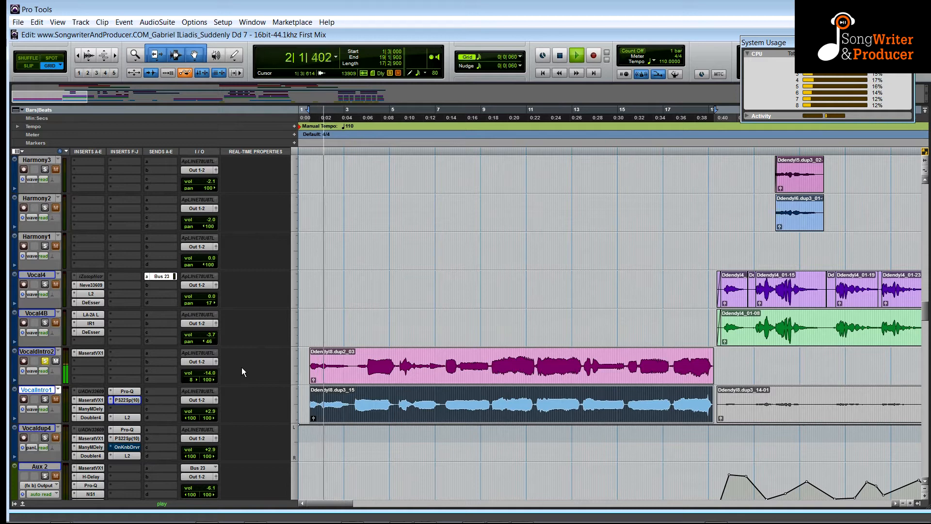
click(208, 371)
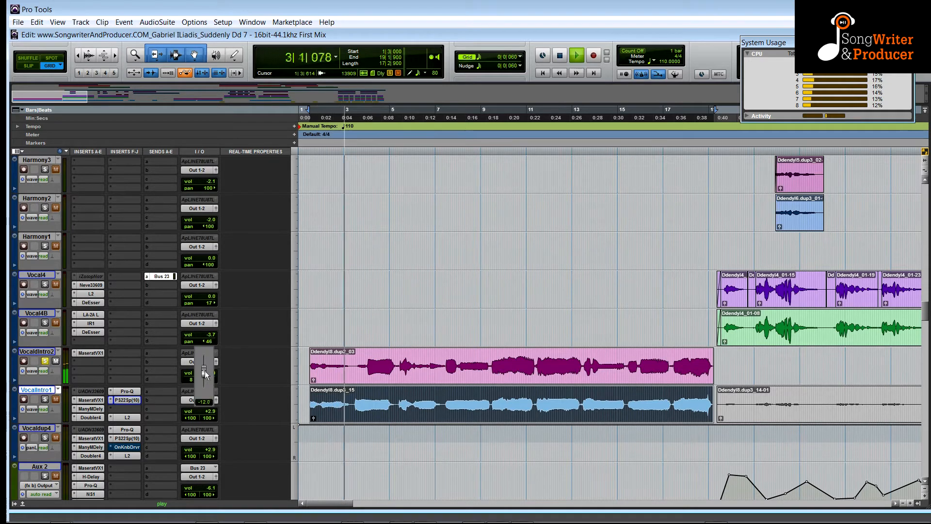
drag(205, 366, 205, 362)
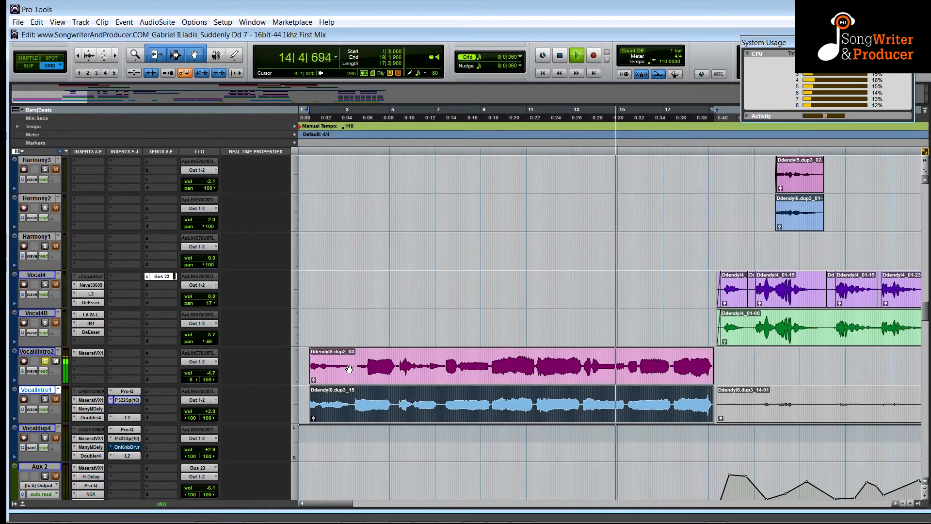
click(582, 366)
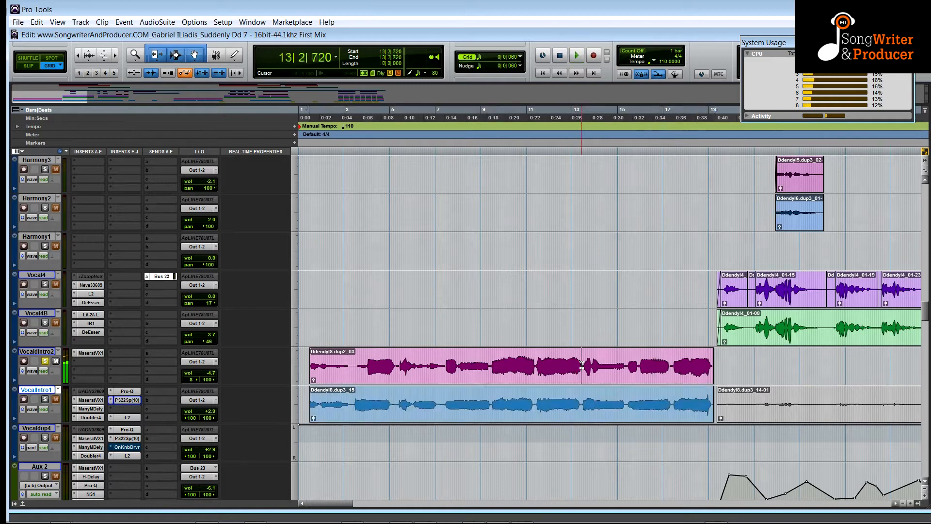
key(space)
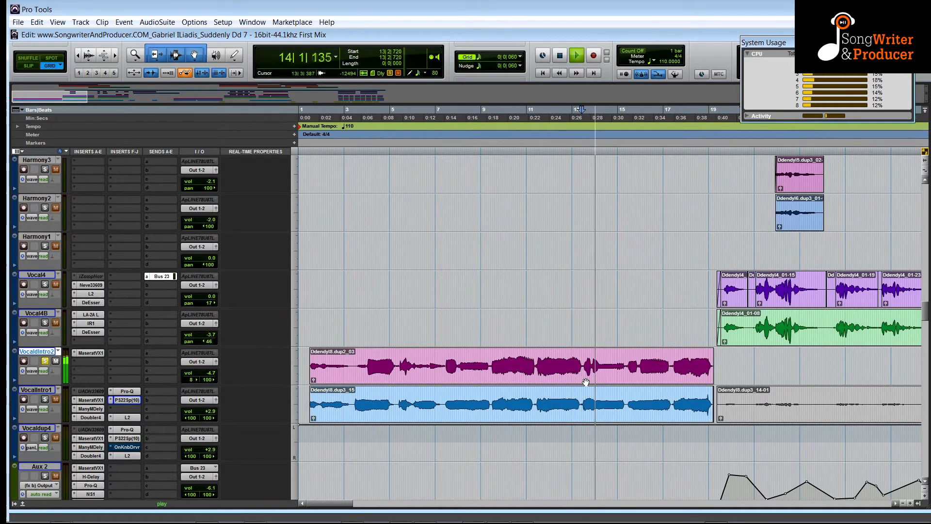
key(space)
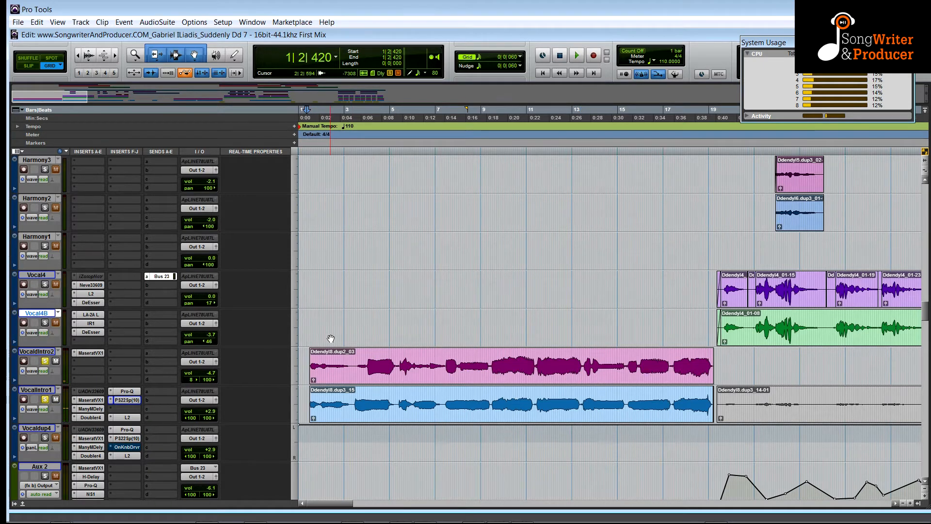
Play the vocal intro once more and stop playback to compare the vocal balance.
key(space)
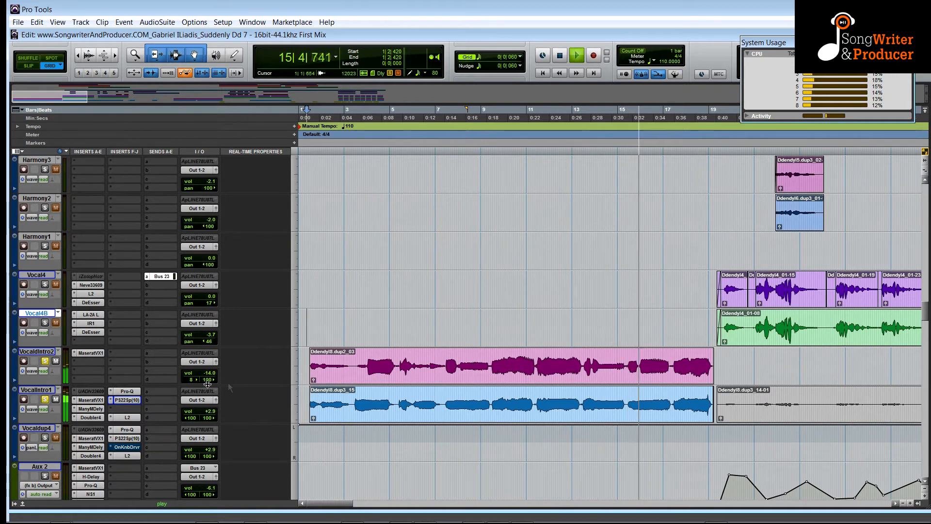
key(space)
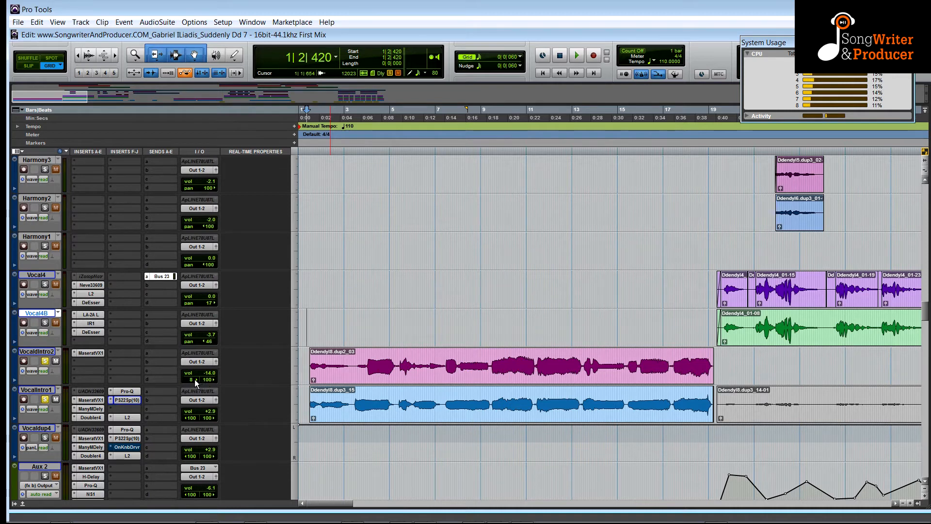
drag(195, 382, 154, 385)
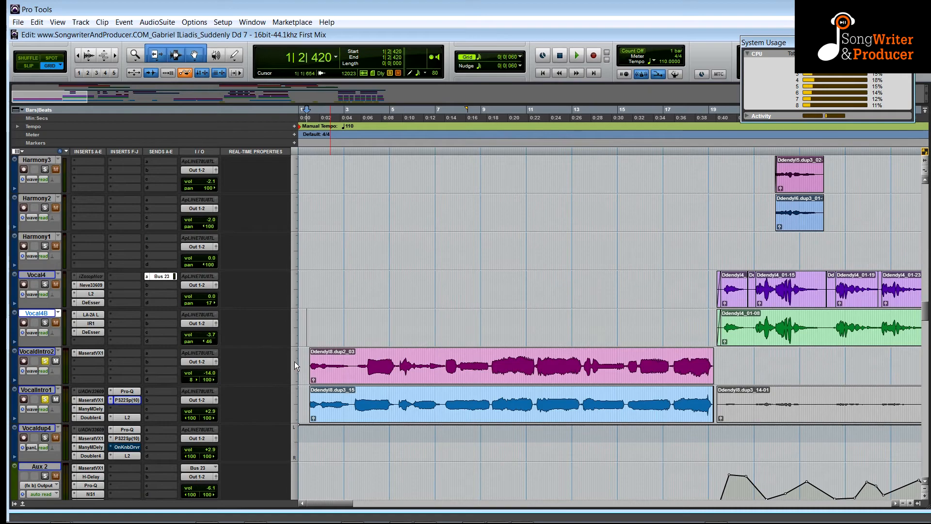
Return to the piano tracks, start playback and toggle the Piano3 track's solo.
scroll(295, 362, up, 20)
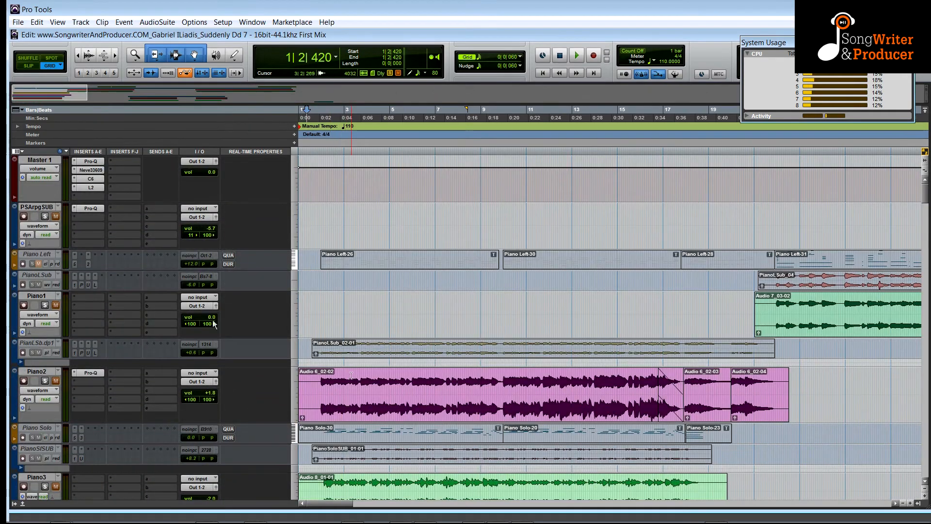
scroll(46, 388, down, 3)
key(space)
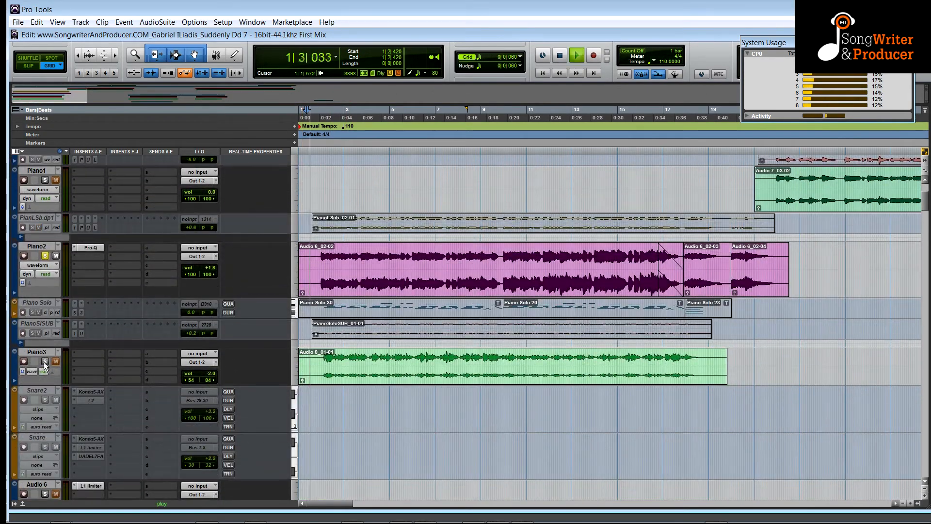
click(44, 362)
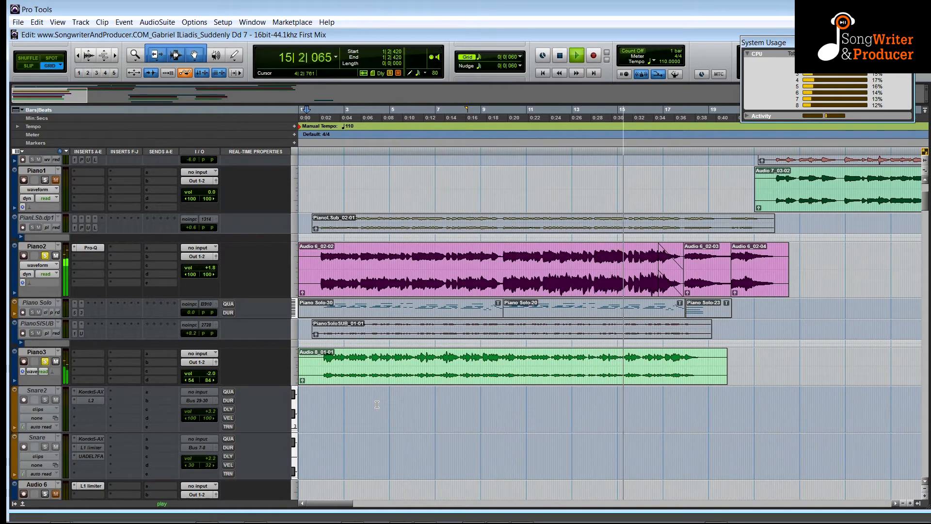
Review the lower tracks of the session with short playback passes.
scroll(377, 404, down, 1)
scroll(377, 403, down, 5)
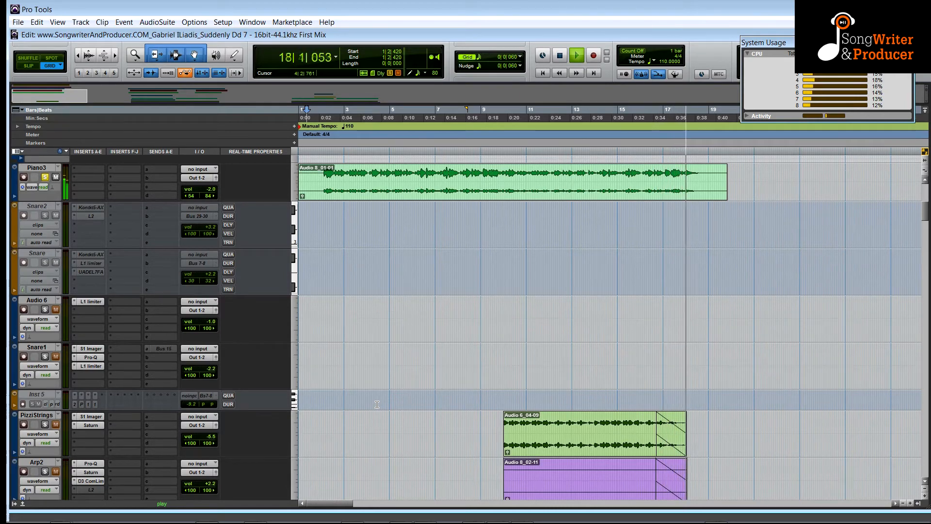
scroll(377, 405, down, 10)
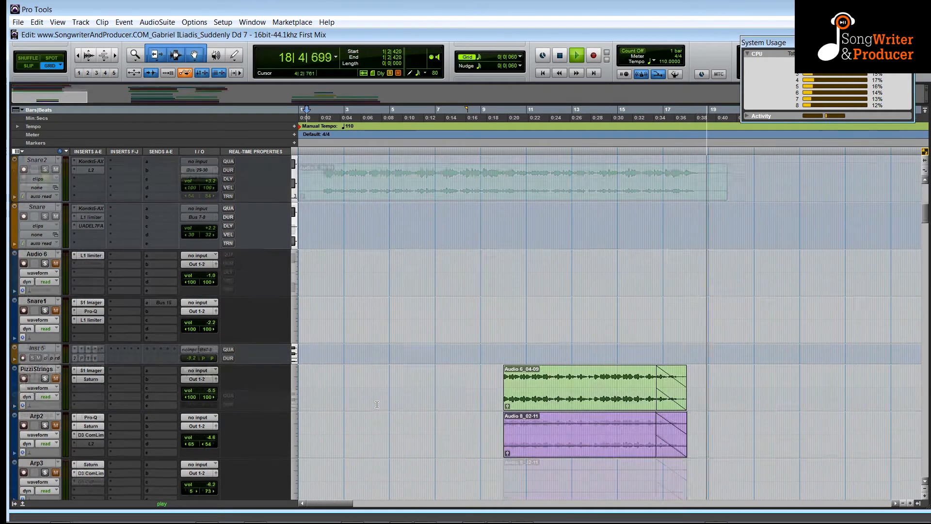
scroll(377, 405, down, 5)
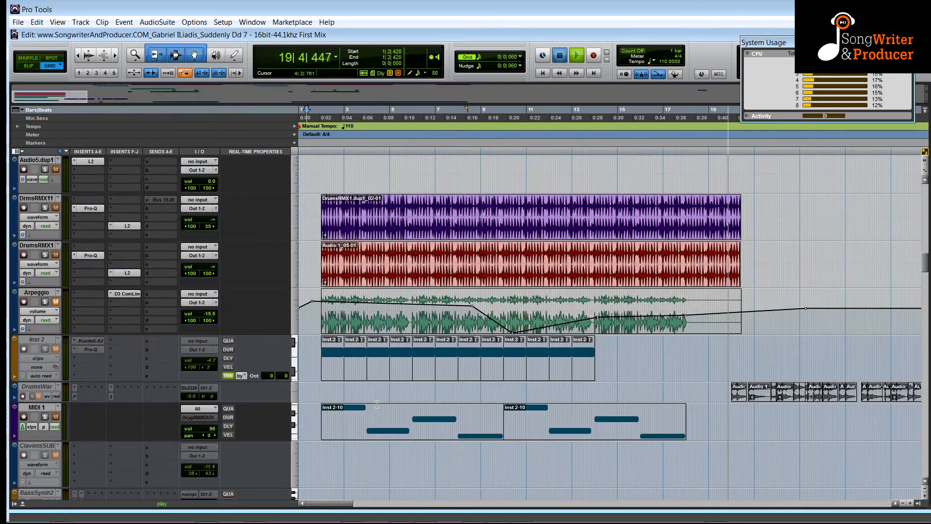
key(space)
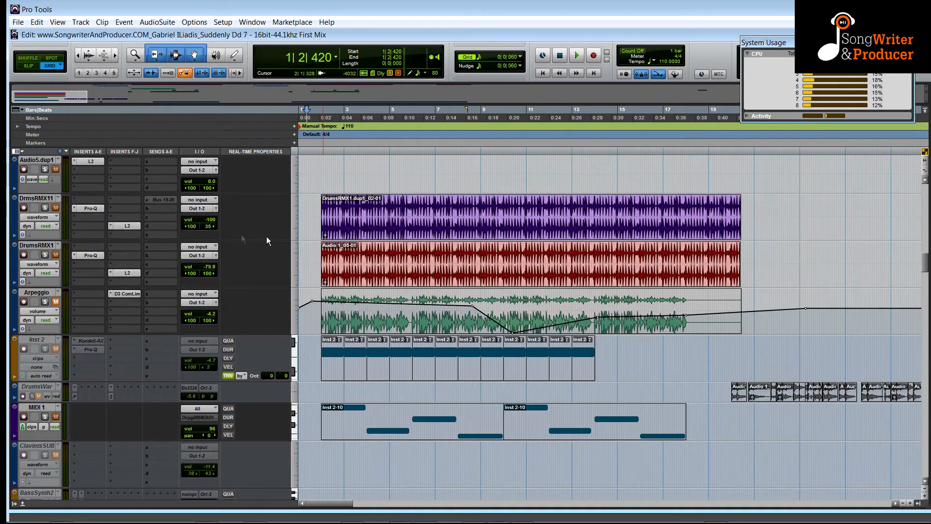
scroll(266, 237, down, 3)
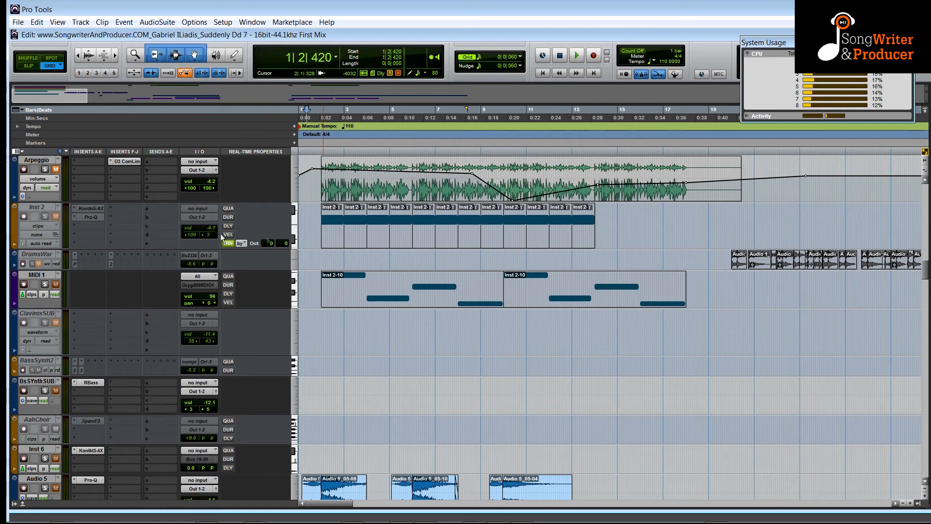
scroll(315, 288, down, 4)
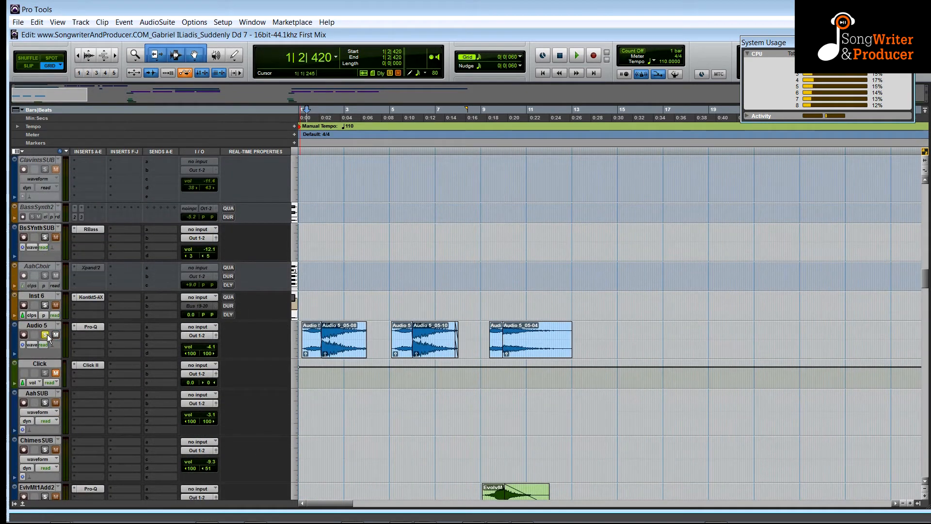
key(space)
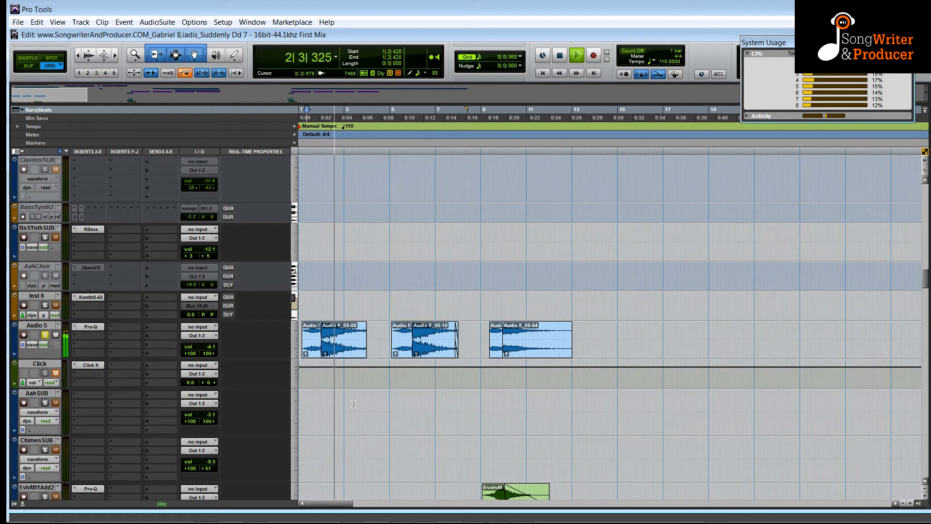
key(space)
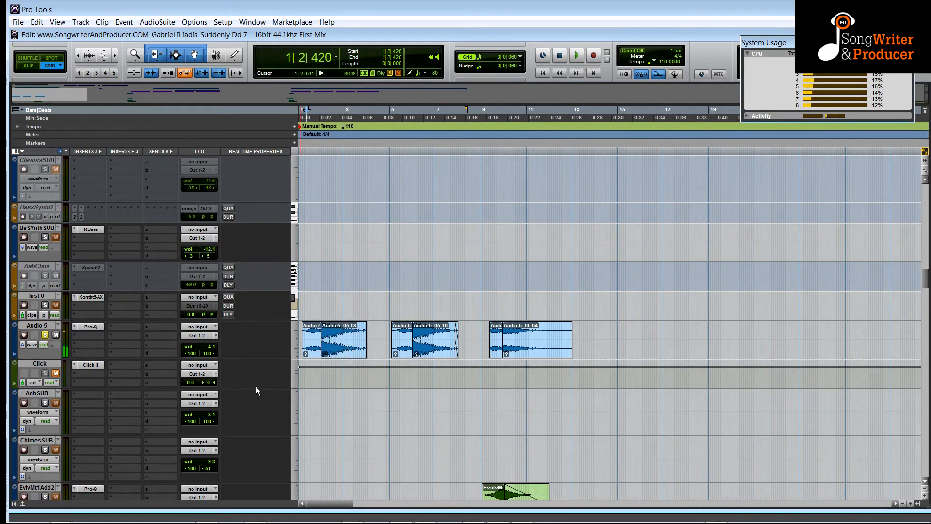
Solo the Piano2 track and audition the song with it, then stop playback.
scroll(255, 386, down, 10)
scroll(260, 382, up, 2)
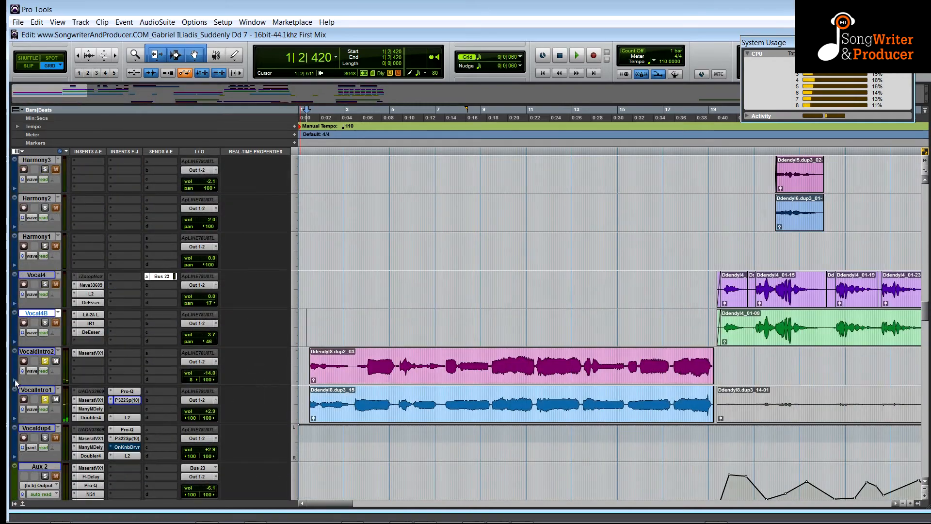
scroll(329, 355, up, 5)
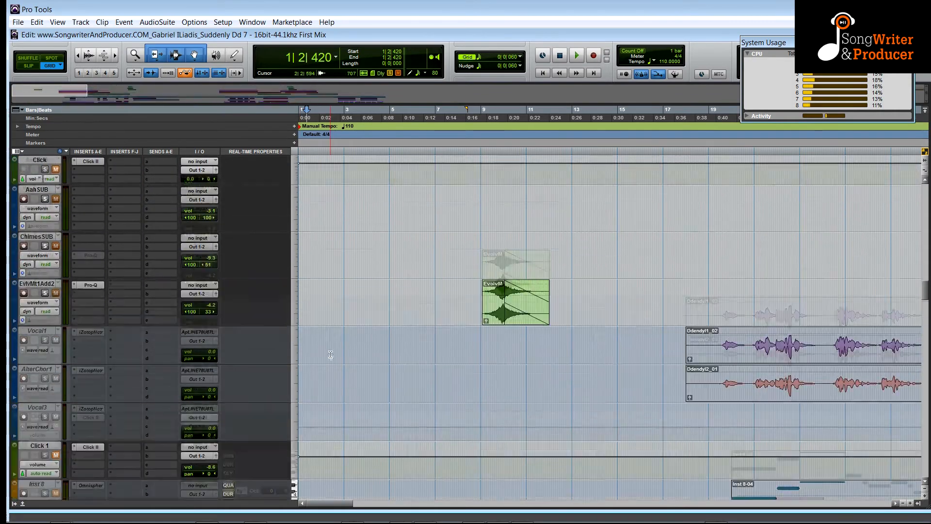
key(space)
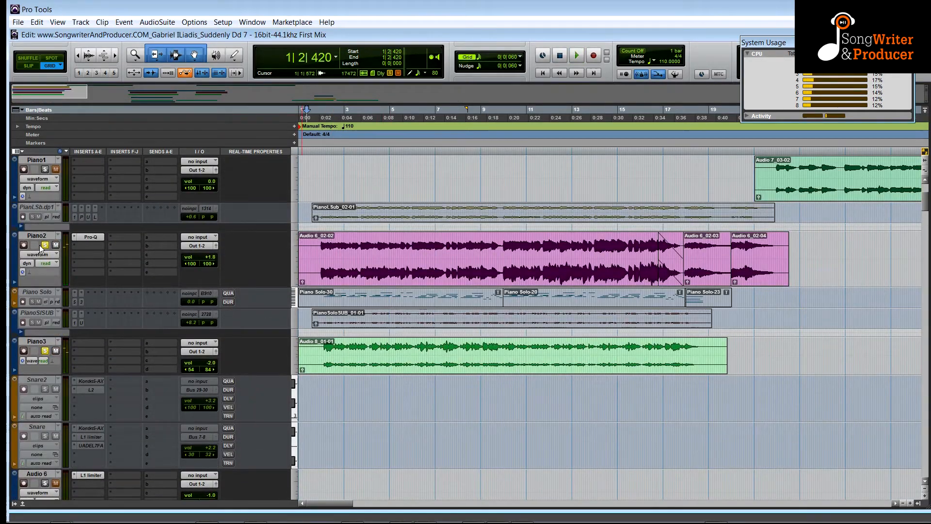
click(42, 245)
key(space)
scroll(375, 386, down, 10)
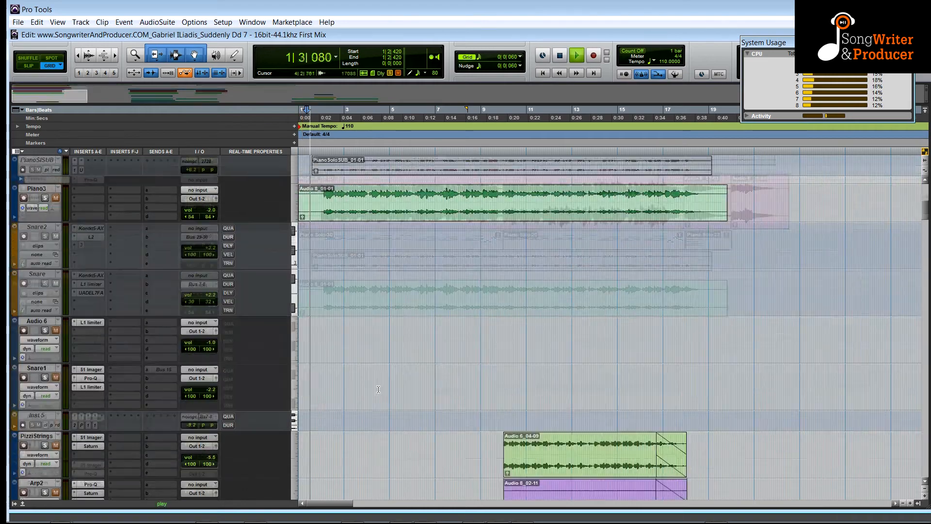
scroll(382, 396, down, 5)
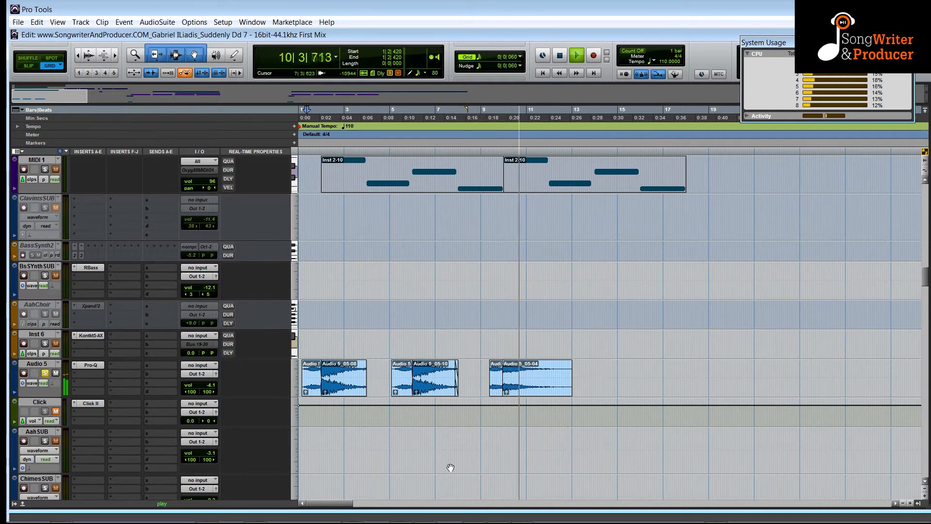
key(space)
scroll(401, 413, up, 10)
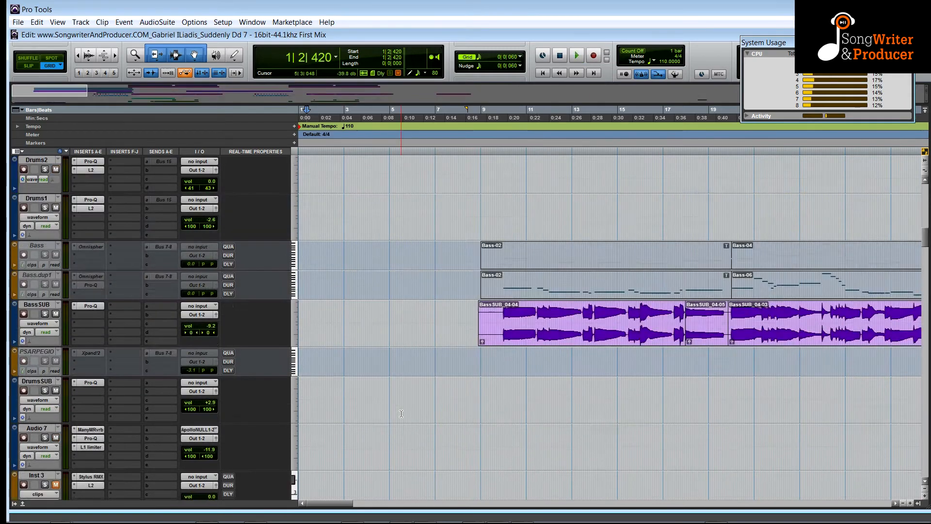
Scroll through the session's tracks, start playback and solo the Arpeggio track.
scroll(401, 413, up, 6)
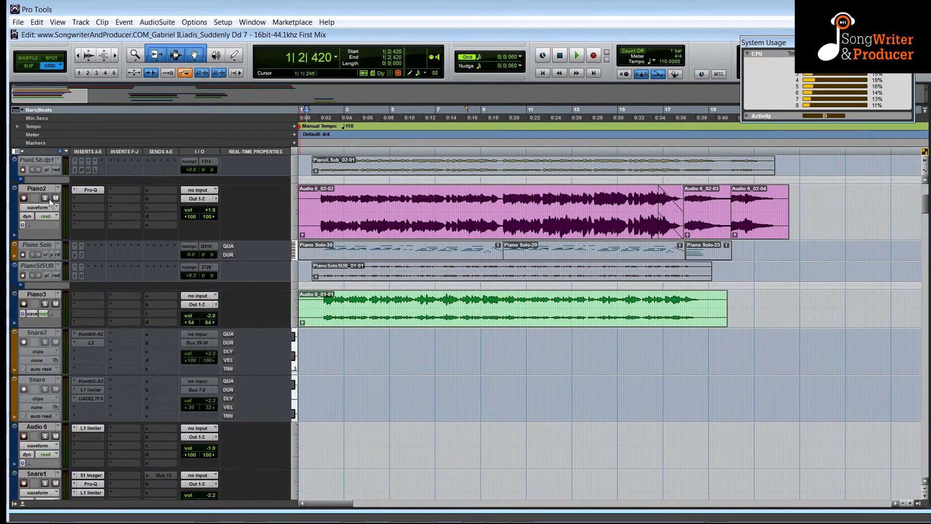
scroll(177, 371, down, 15)
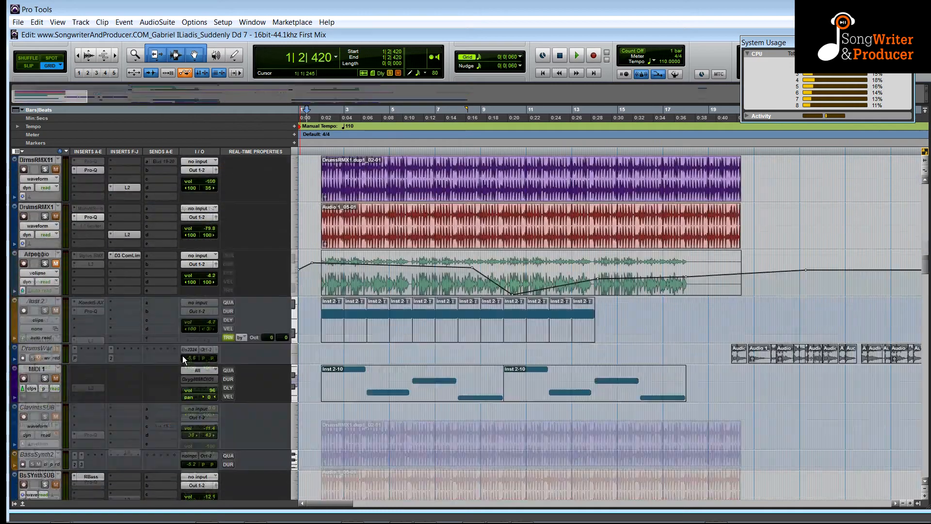
scroll(180, 356, down, 10)
scroll(179, 350, up, 5)
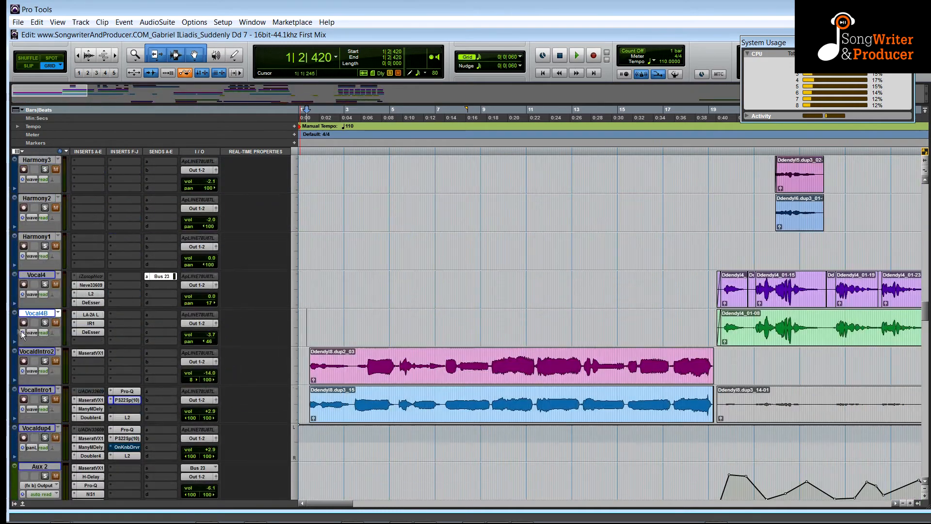
scroll(73, 403, up, 10)
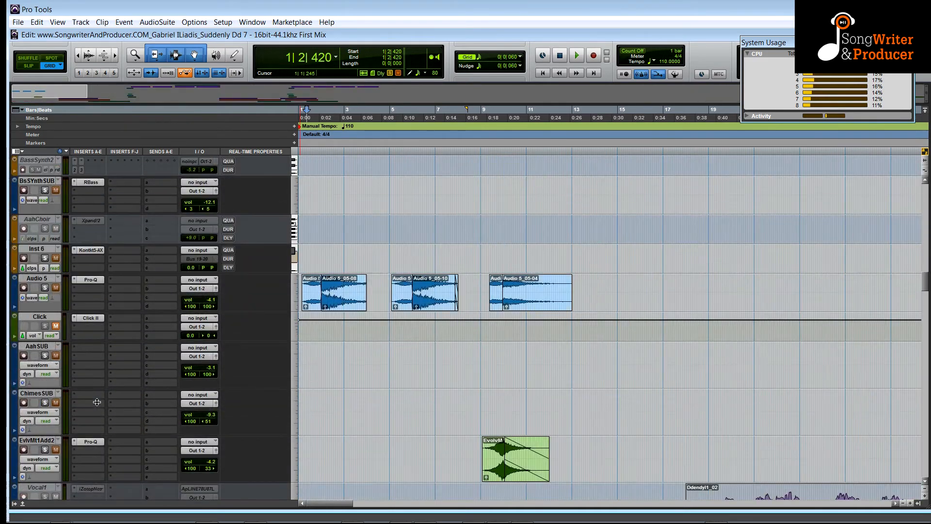
scroll(278, 307, up, 10)
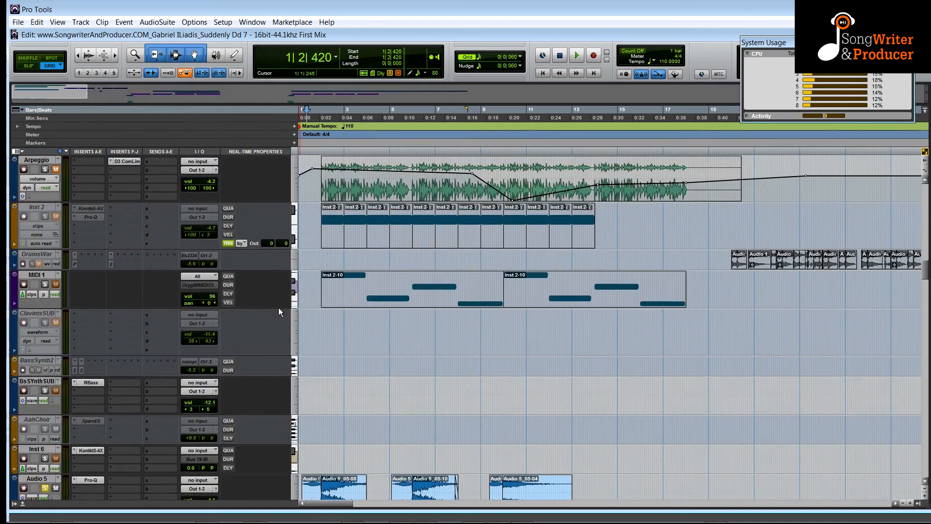
key(space)
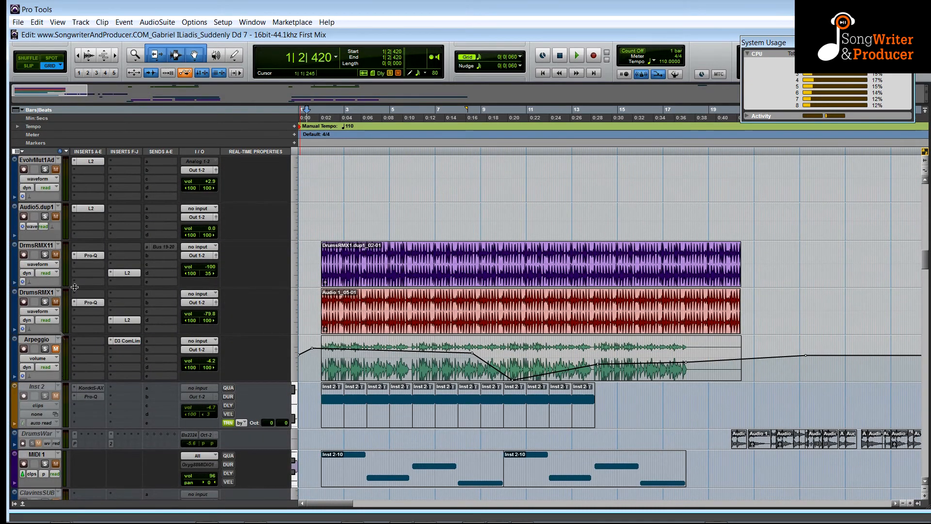
scroll(370, 373, down, 10)
scroll(370, 374, up, 11)
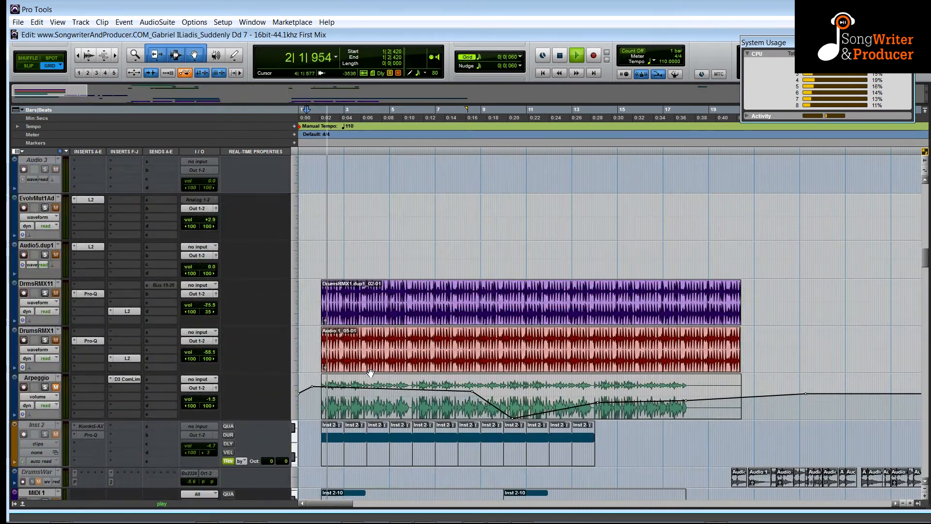
scroll(257, 354, up, 1)
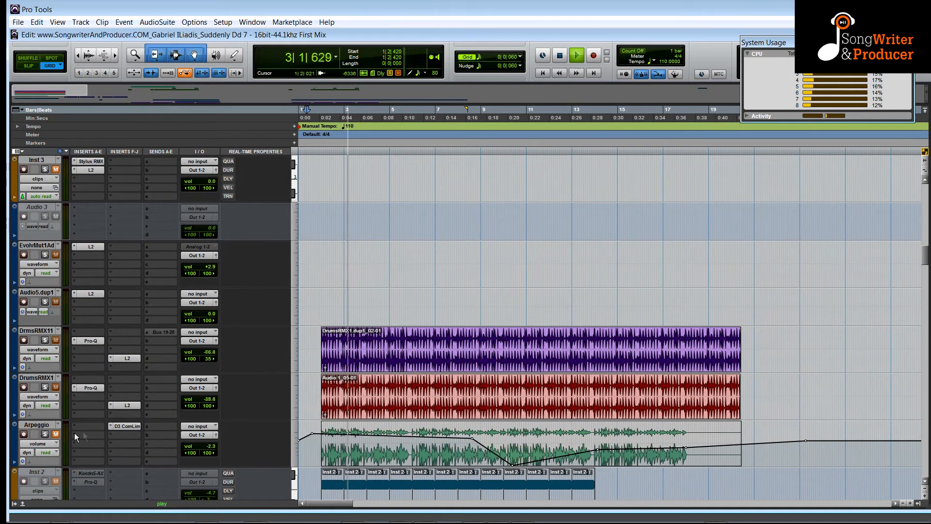
click(45, 433)
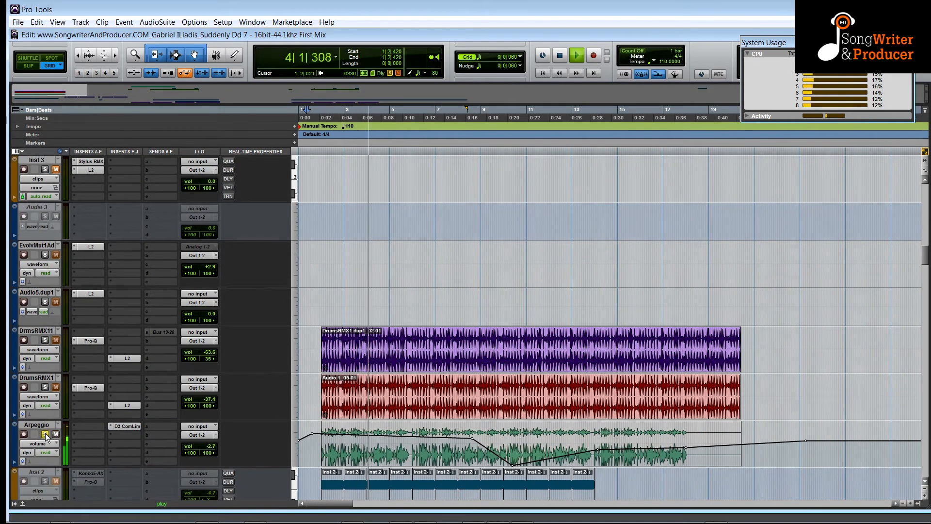
click(54, 435)
Scroll to the Arp2 track and open its Pro-Q and Saturn insert plug-ins for inspection.
scroll(178, 418, down, 10)
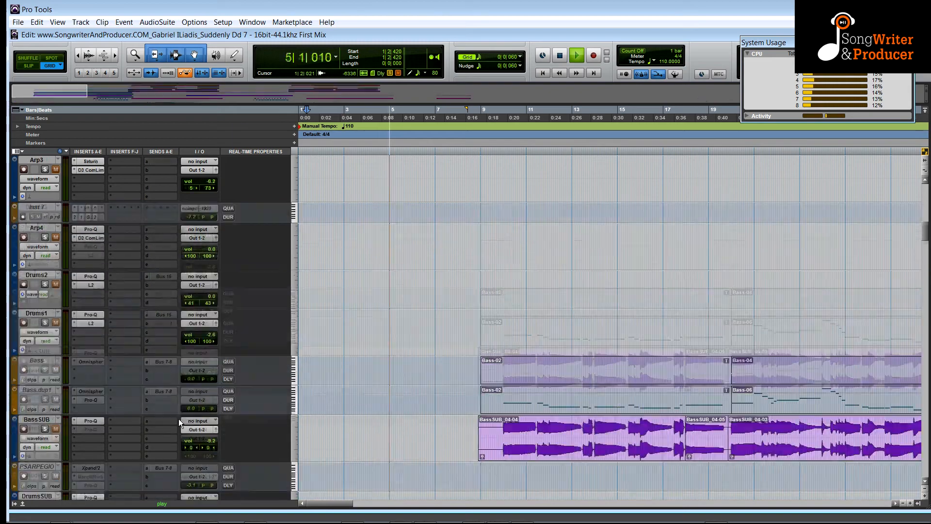
scroll(178, 418, down, 8)
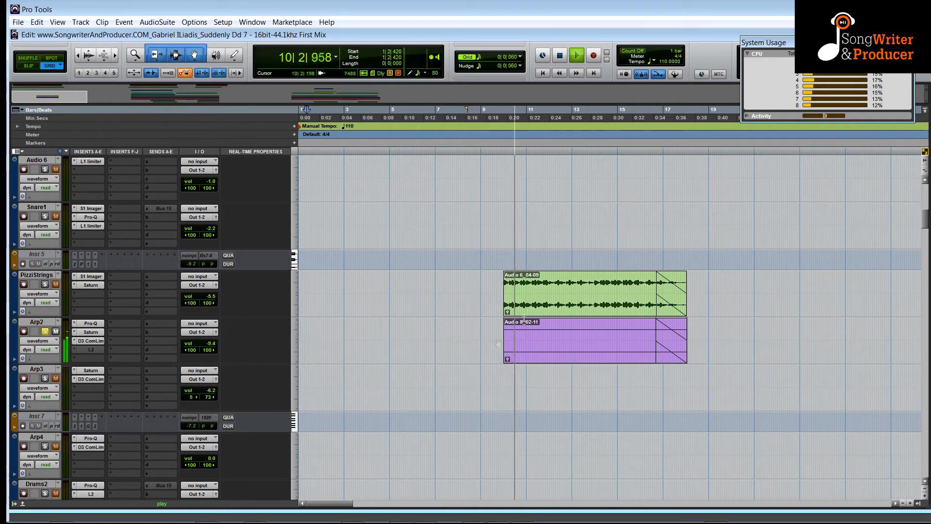
scroll(195, 364, up, 10)
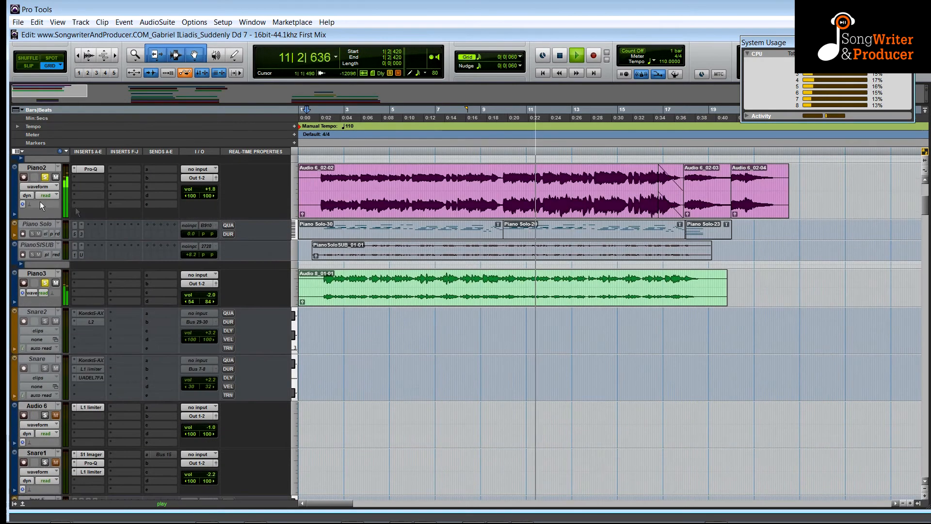
scroll(557, 304, down, 12)
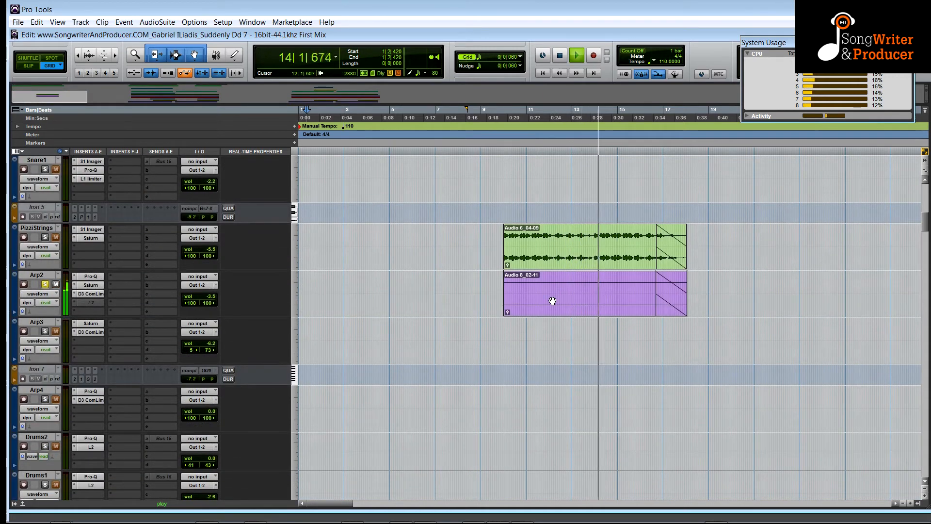
click(90, 276)
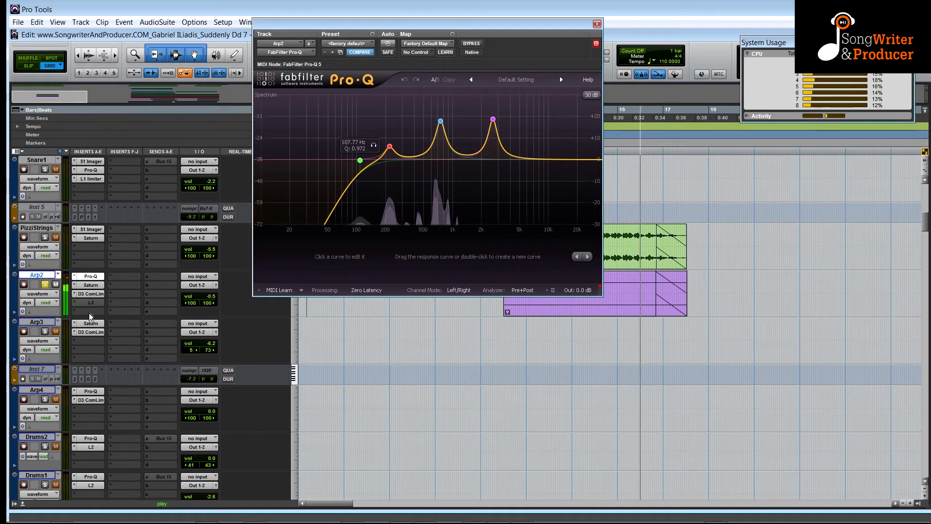
click(91, 285)
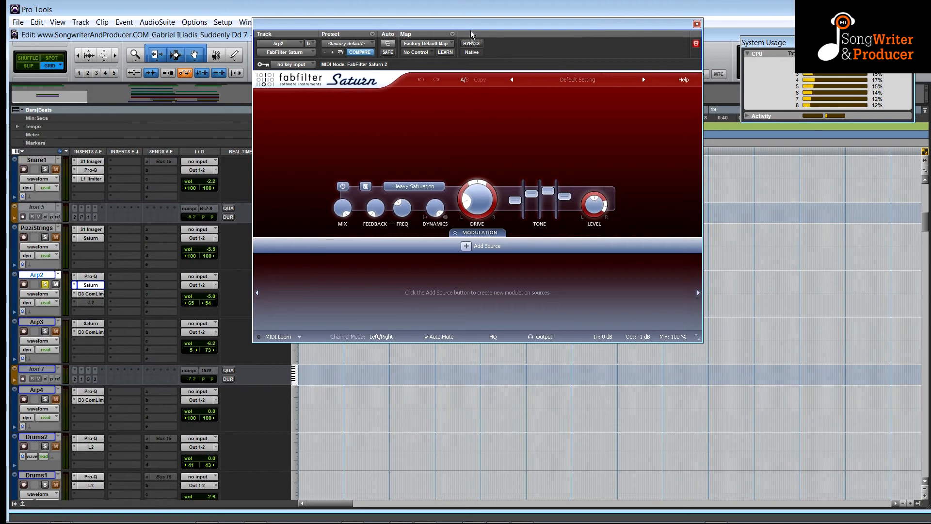
drag(470, 30, 259, 83)
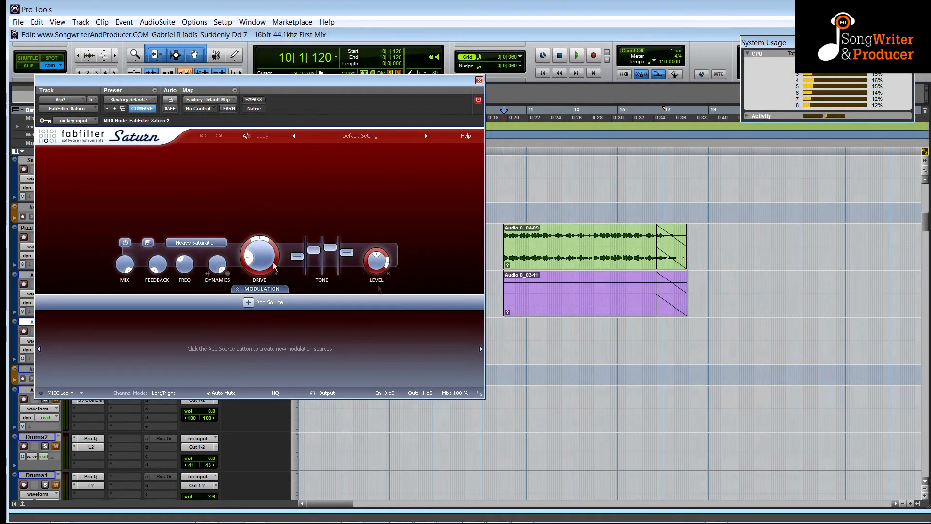
Compare Arp2's Saturn plug-in by toggling its bypass, then view and close the D3 Compressor/Limiter.
key(space)
click(255, 100)
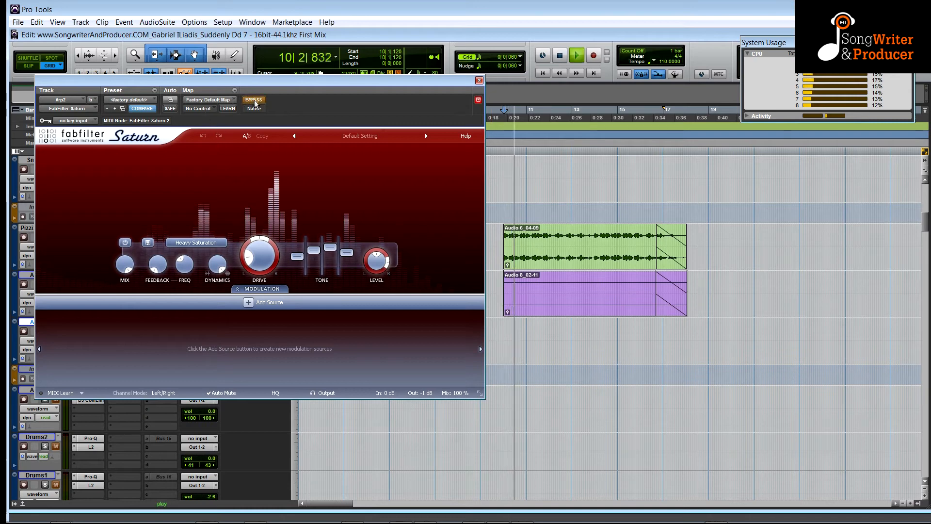
click(254, 100)
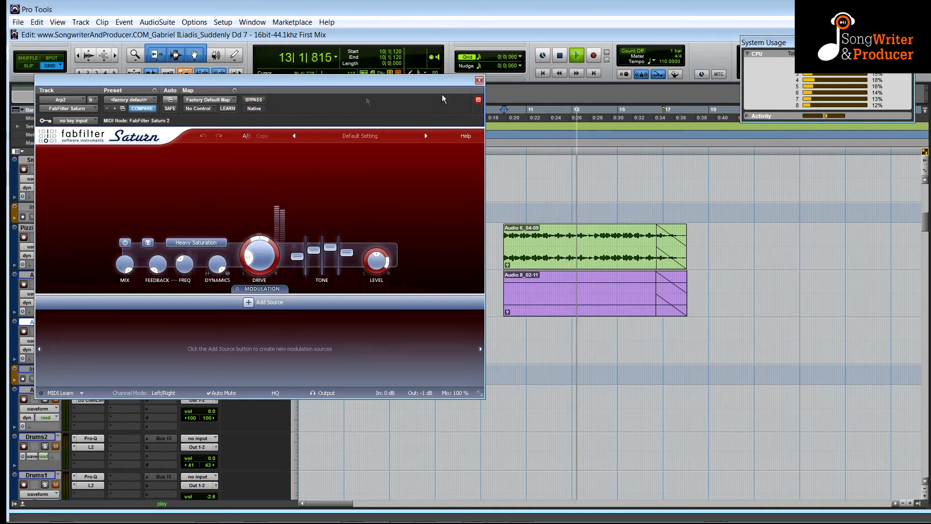
click(480, 81)
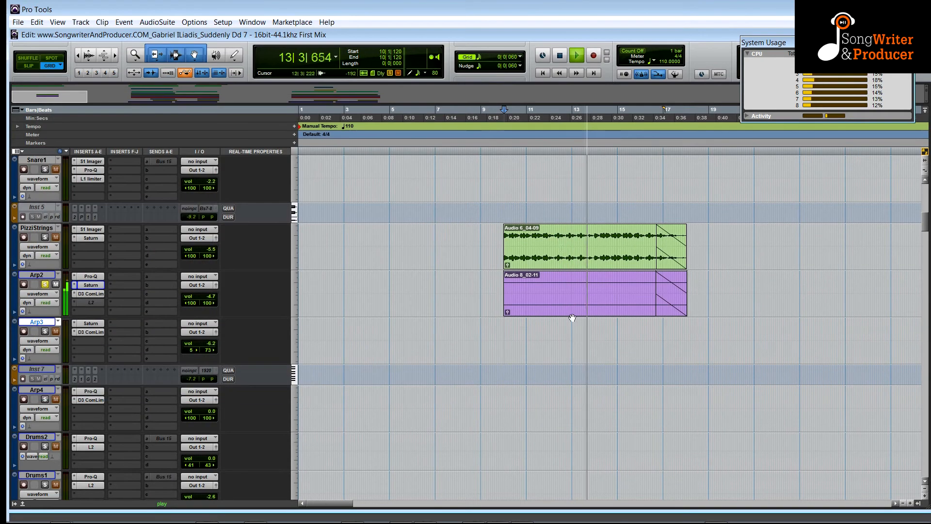
click(88, 293)
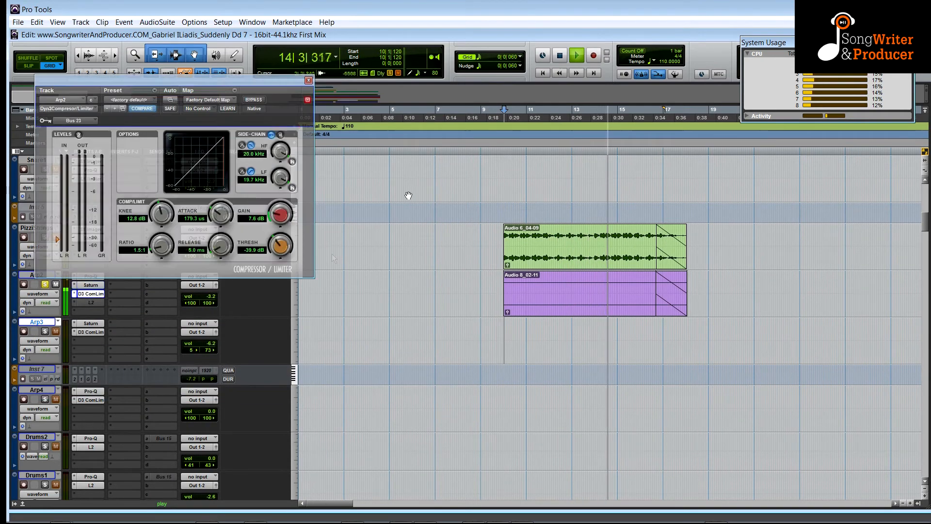
click(309, 80)
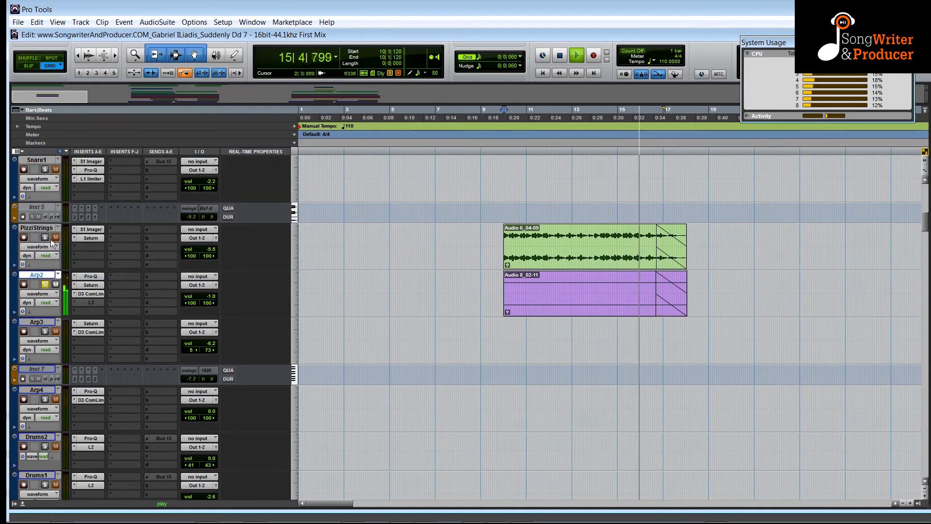
Replay the section and try raising the PizziStrings track's volume to +12.0 dB.
key(space)
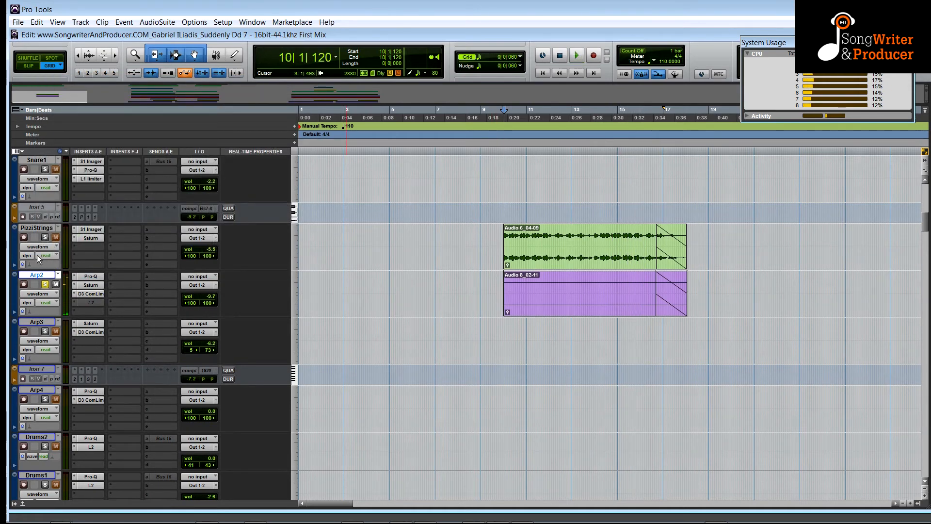
key(space)
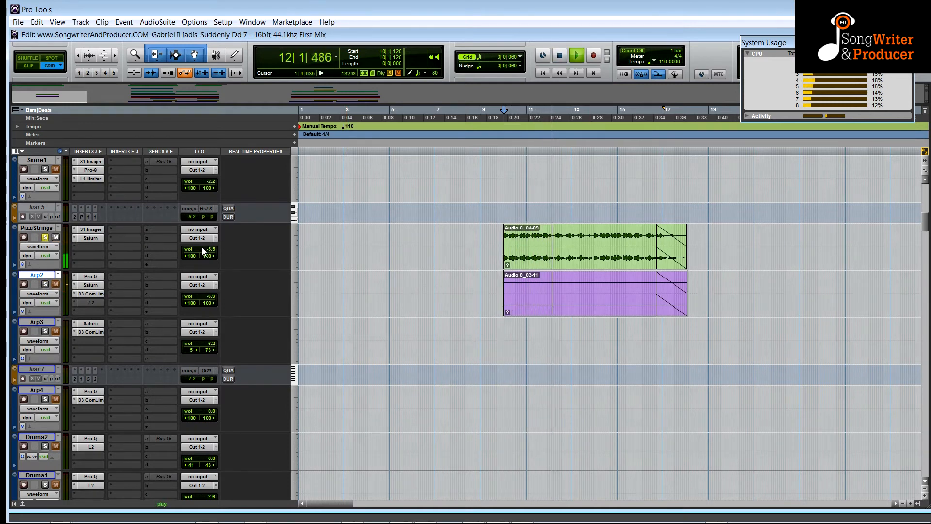
drag(201, 248, 199, 229)
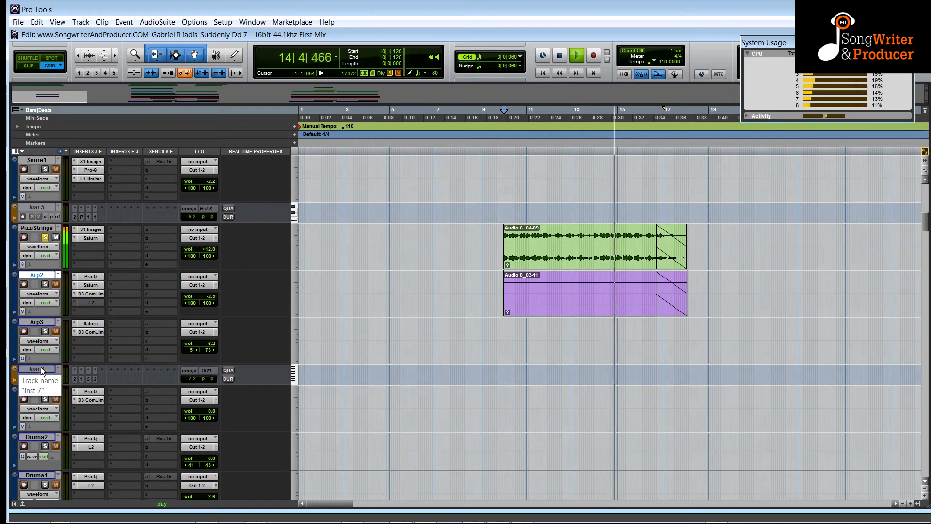
Stop playback, unsolo the Arp2 track and scroll down through the remaining tracks.
key(space)
click(44, 285)
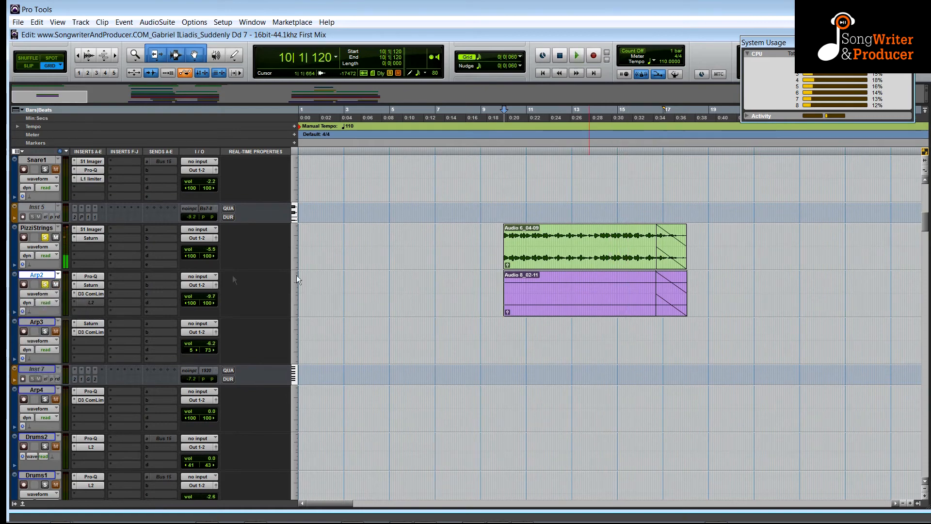
scroll(306, 341, up, 10)
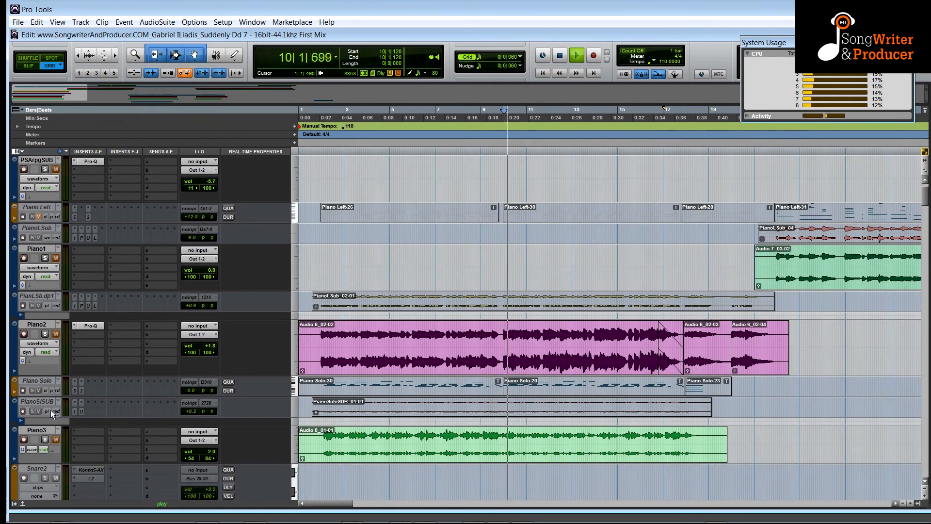
scroll(350, 426, down, 10)
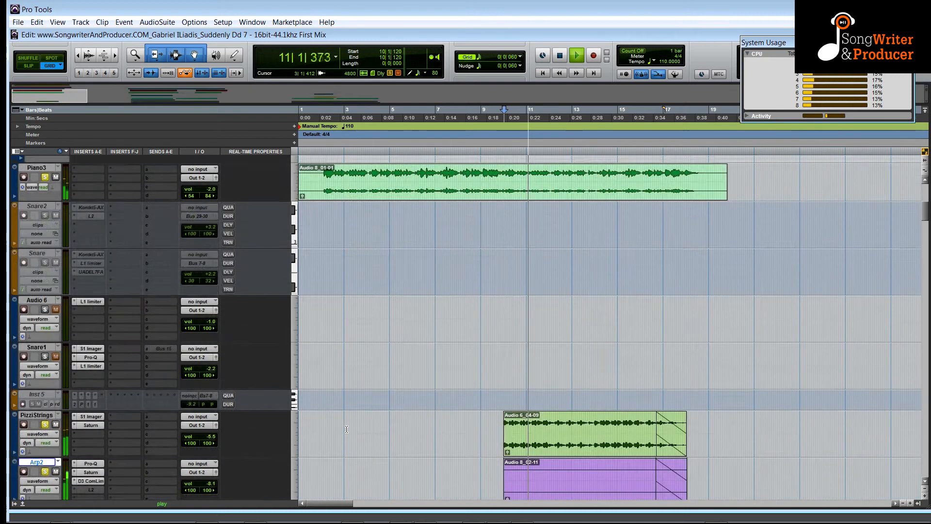
scroll(350, 427, down, 5)
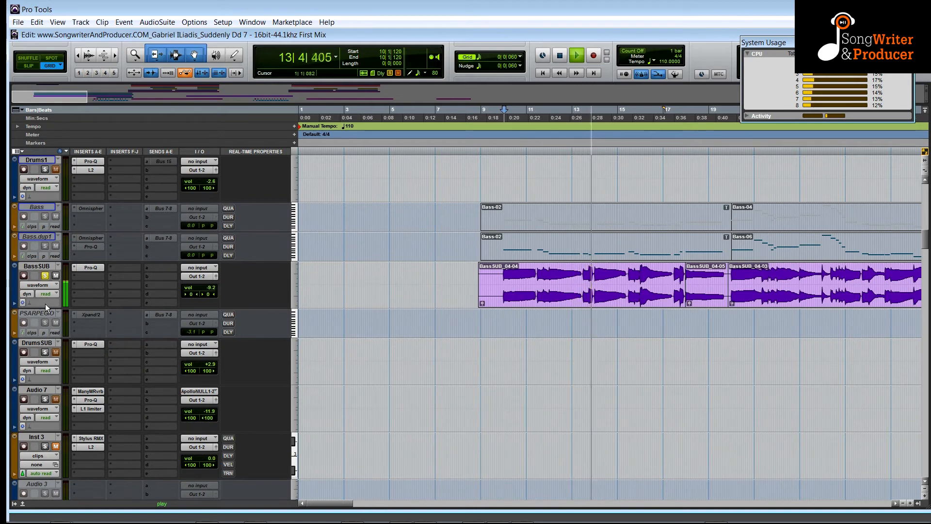
scroll(465, 329, down, 10)
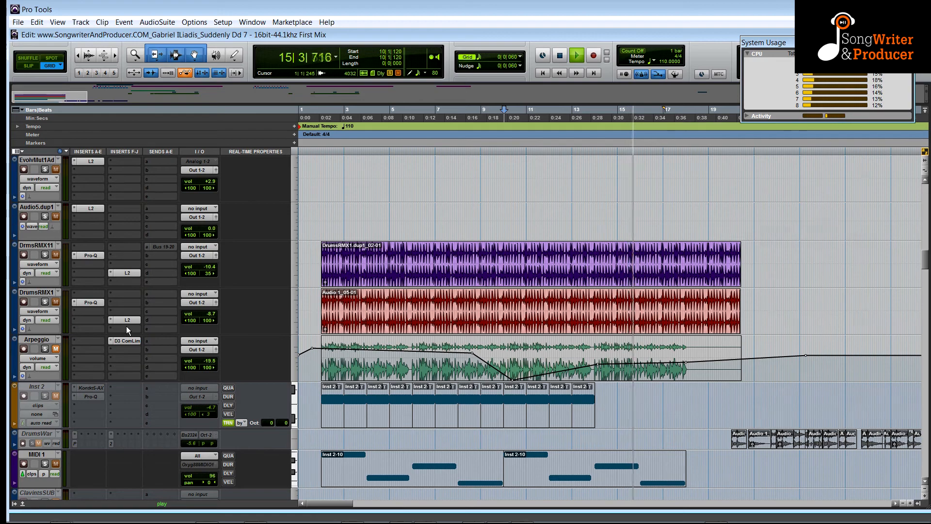
scroll(126, 326, down, 15)
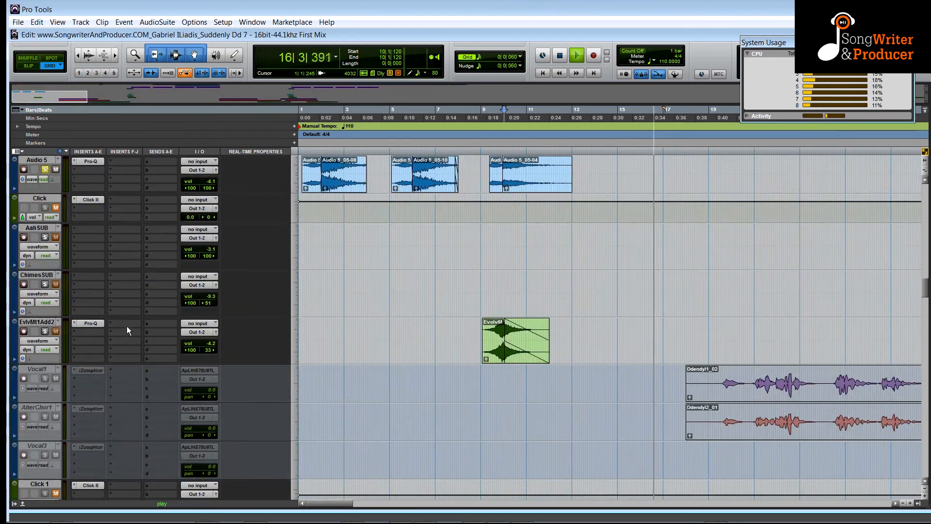
Solo the EvlvMt1Add2 track and audition it during playback.
key(space)
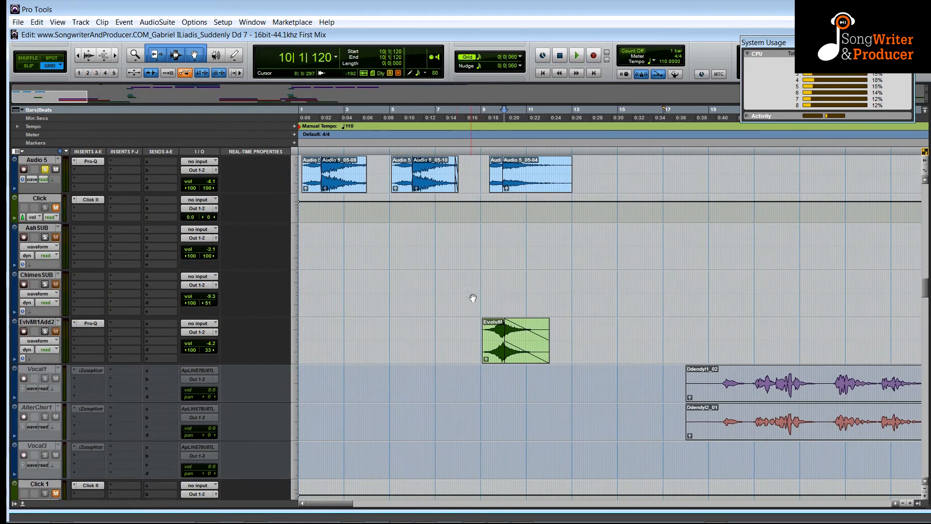
key(space)
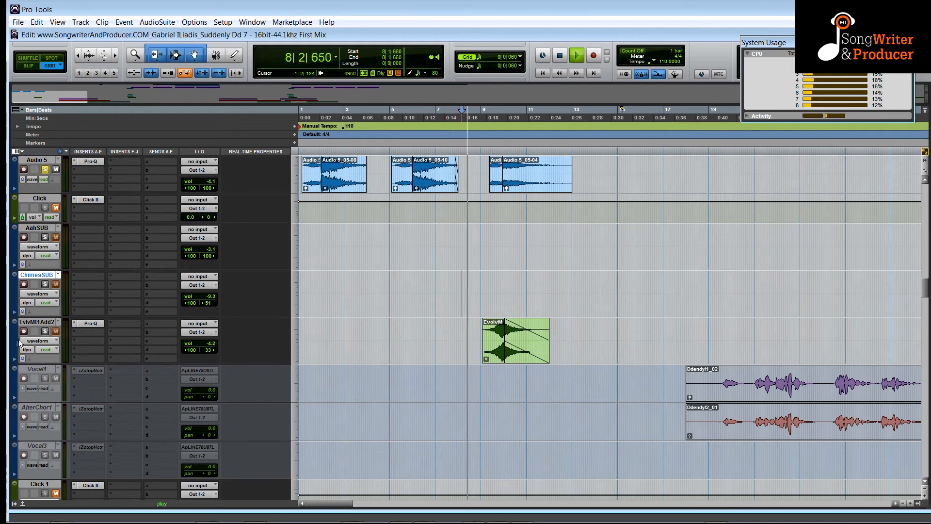
click(45, 332)
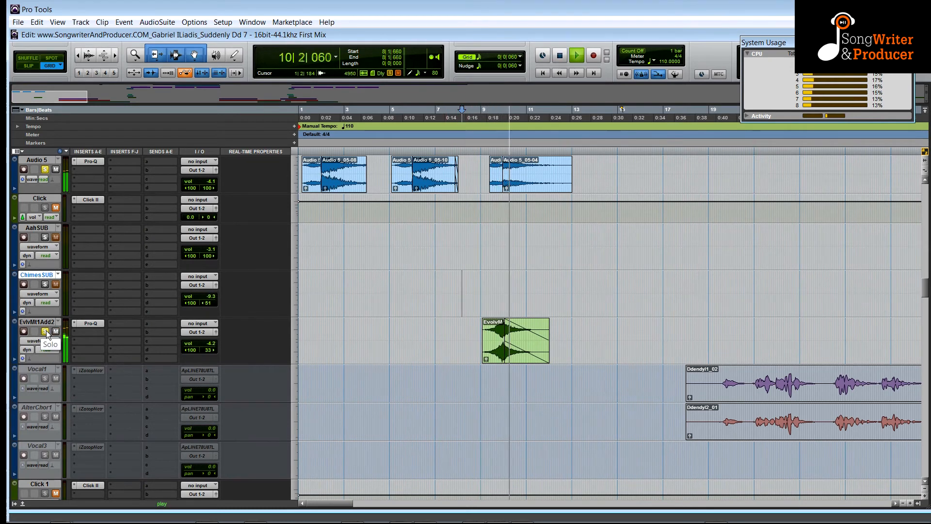
key(space)
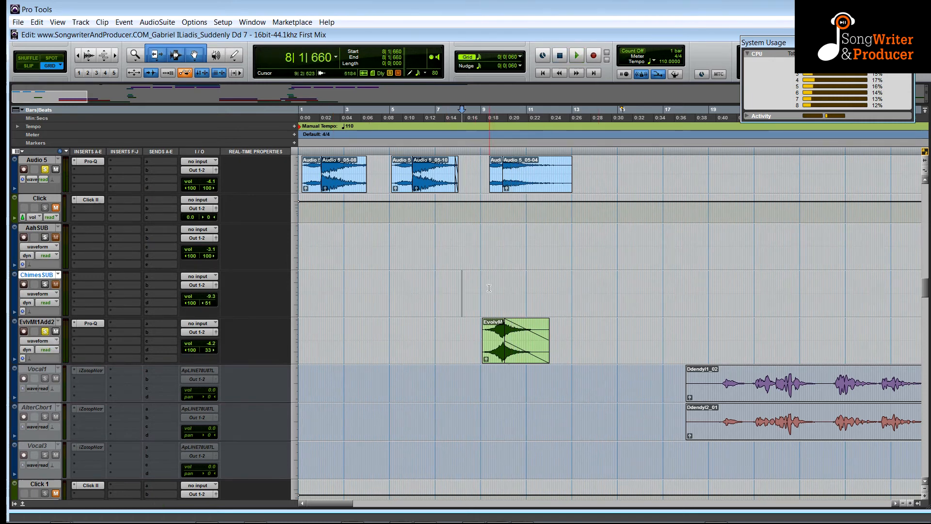
Play a selection around bar 9 on the ChimesSUB track, then restart playback near the song's start.
drag(482, 299, 537, 301)
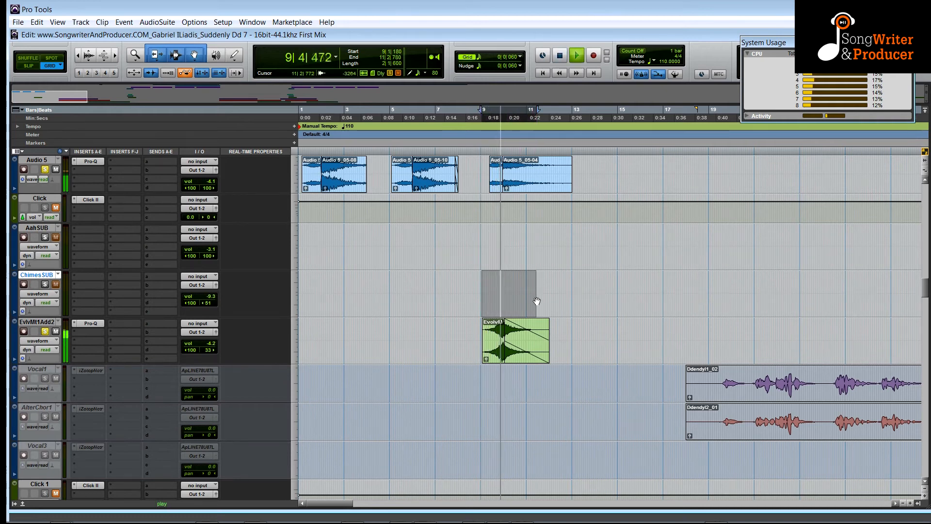
key(space)
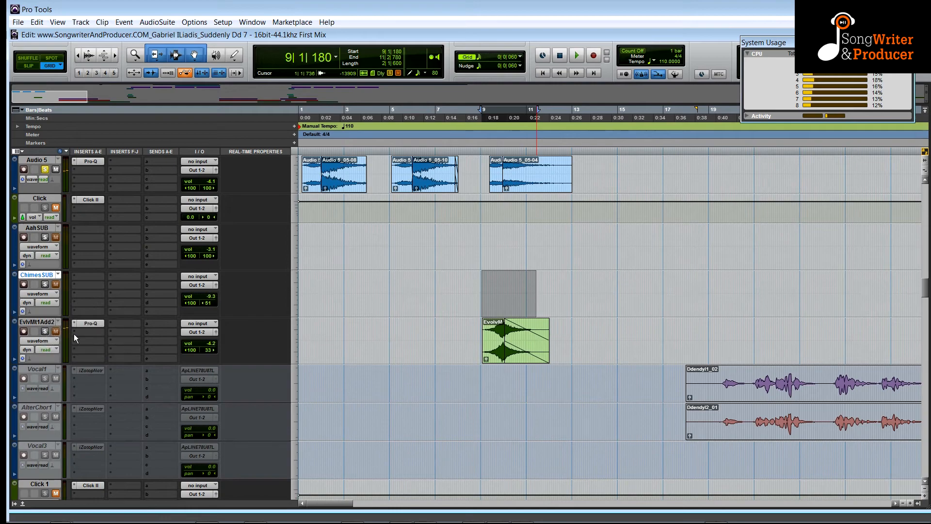
scroll(74, 334, up, 10)
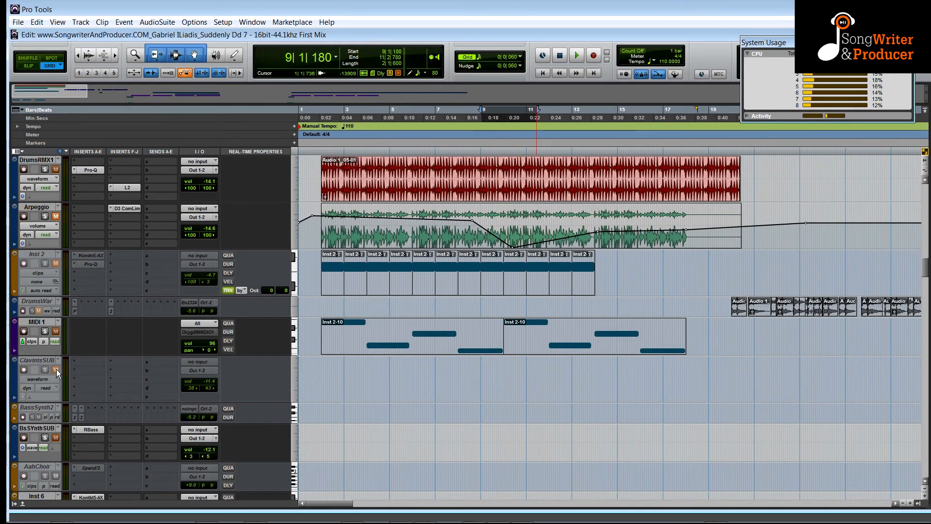
scroll(56, 368, down, 10)
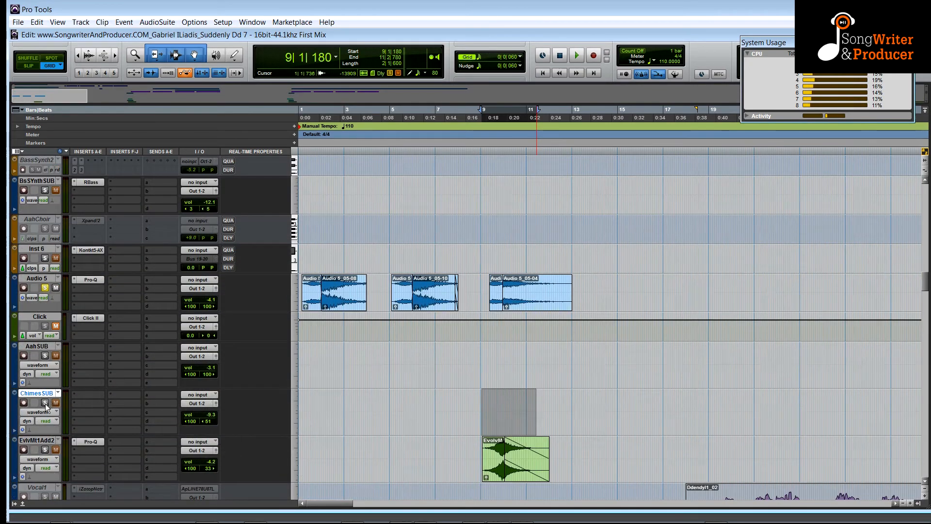
scroll(47, 407, up, 10)
click(313, 256)
key(space)
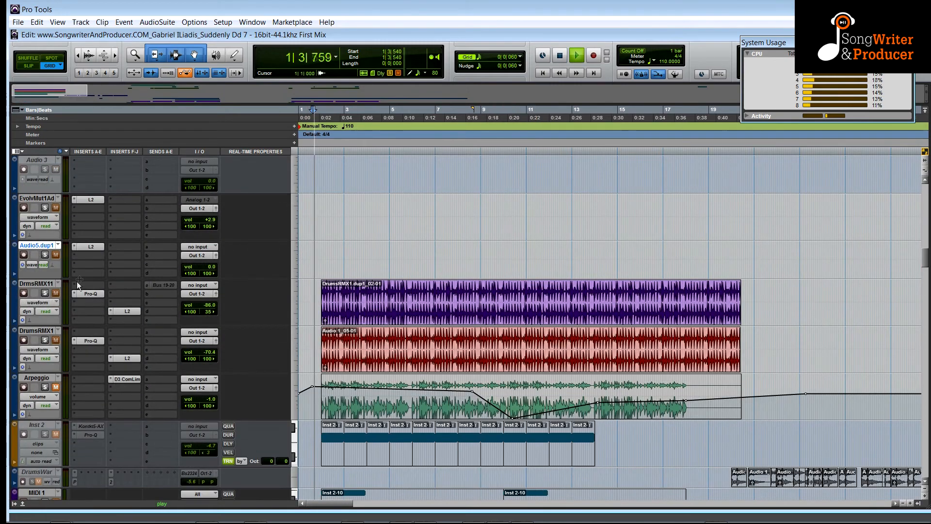
Solo the DrmsRMX11 and DrumsRMX1 tracks and switch both to volume automation view.
click(44, 293)
click(47, 341)
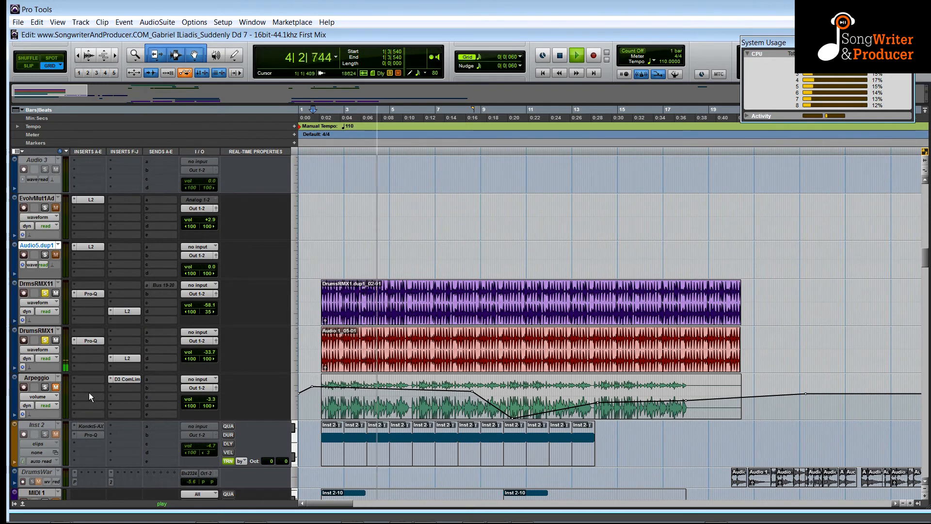
click(46, 348)
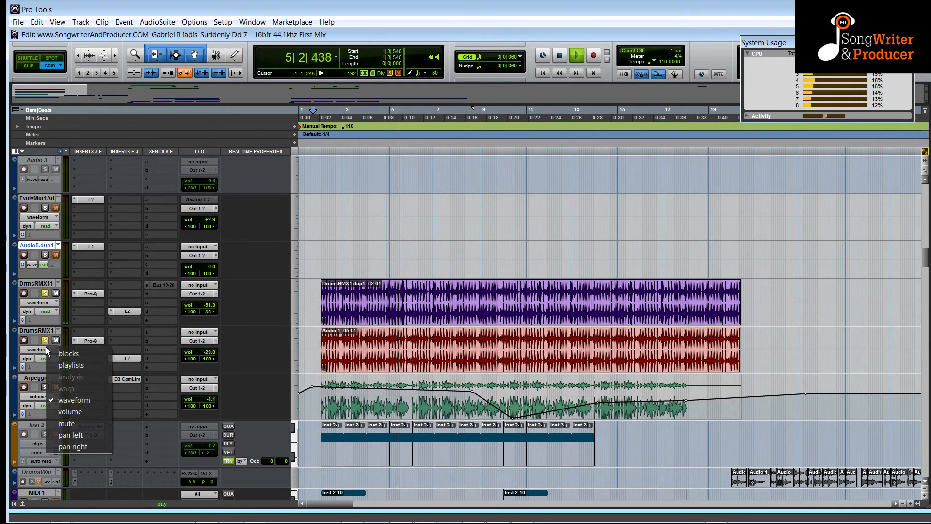
click(60, 409)
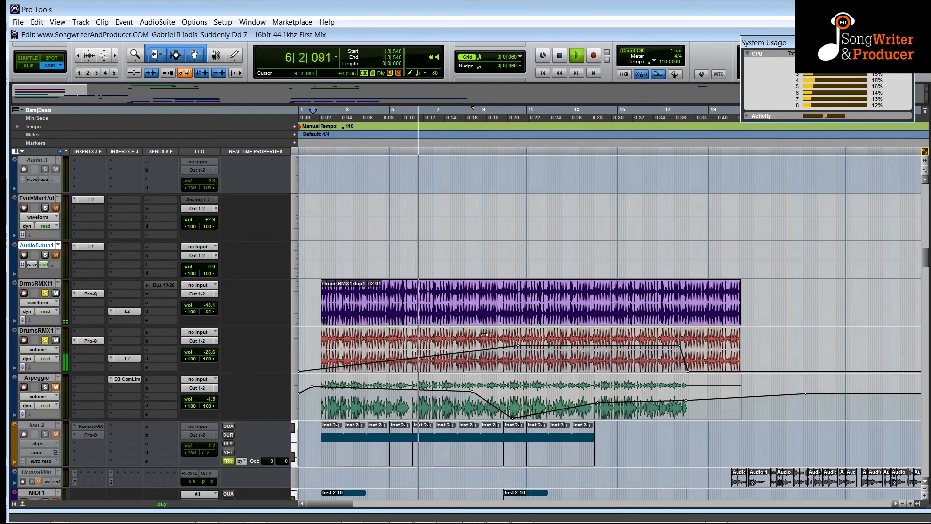
click(37, 302)
click(78, 361)
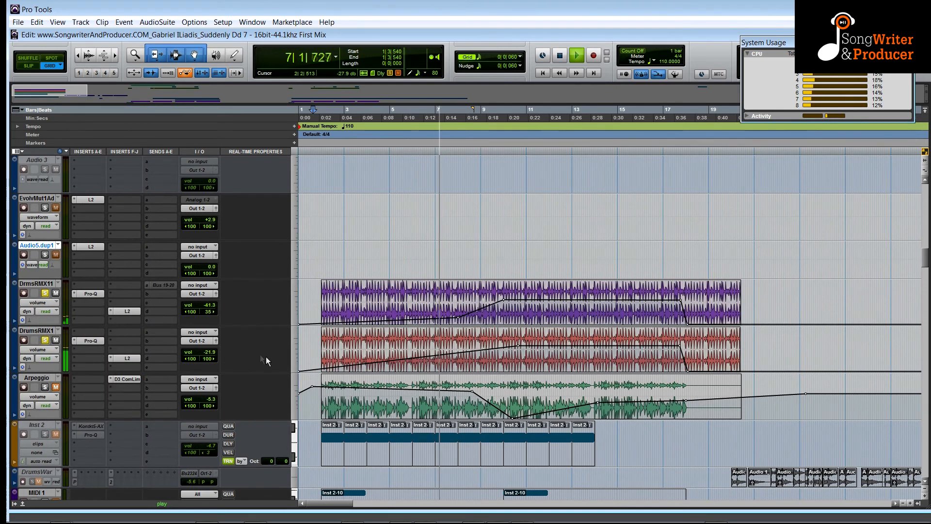
Replay the song and scroll through the session's tracks while listening.
key(space)
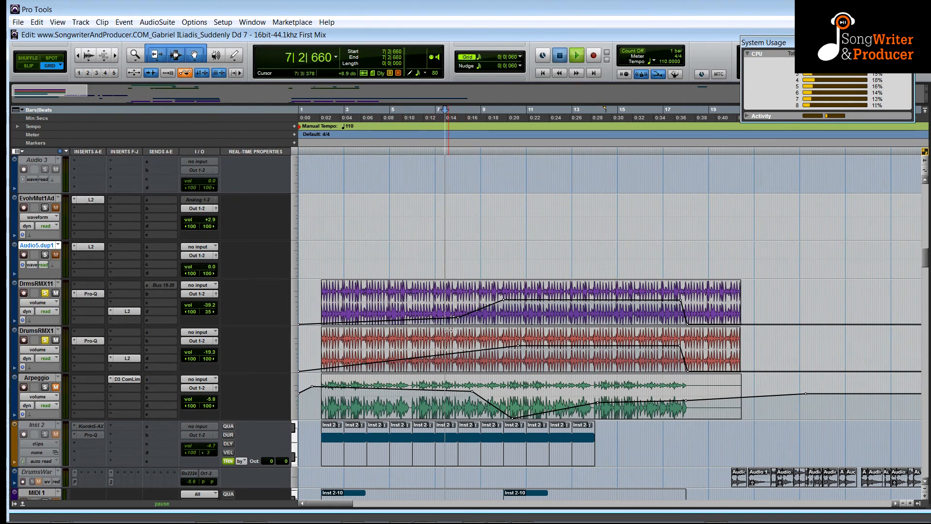
key(space)
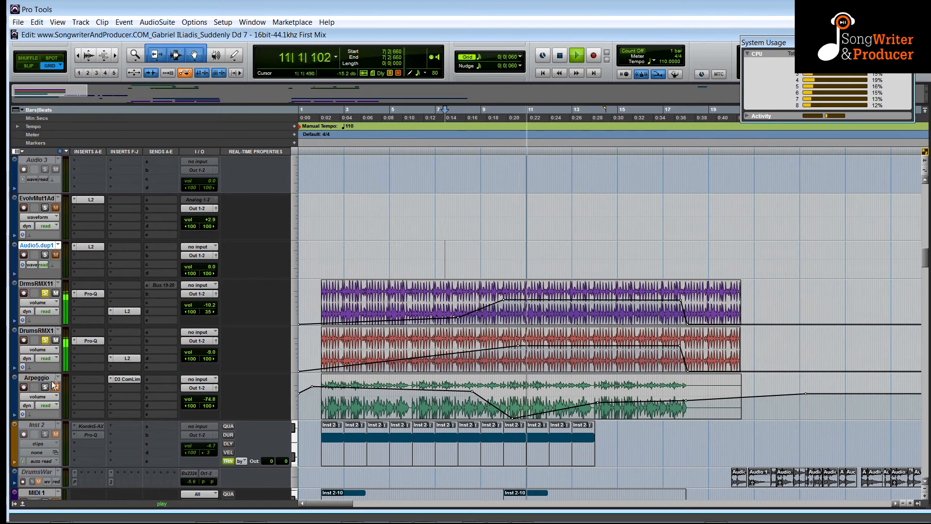
scroll(422, 347, up, 10)
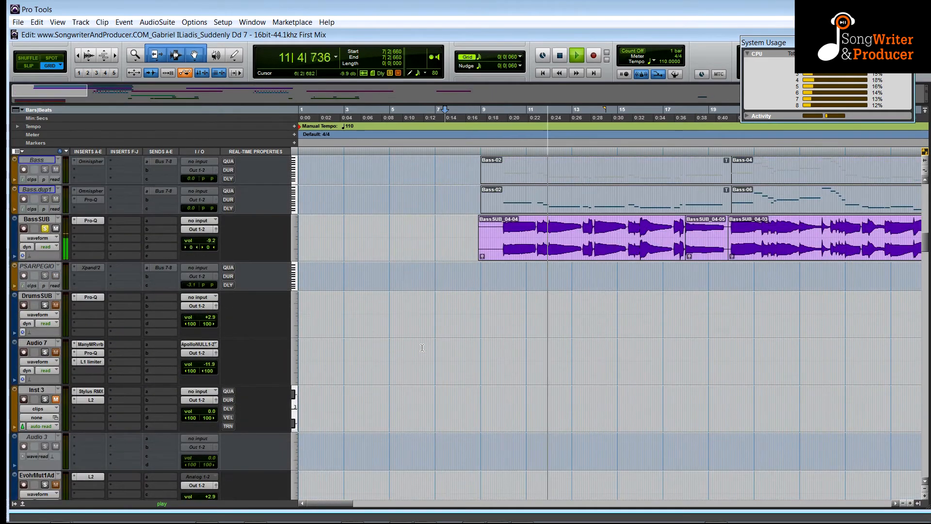
scroll(480, 325, up, 6)
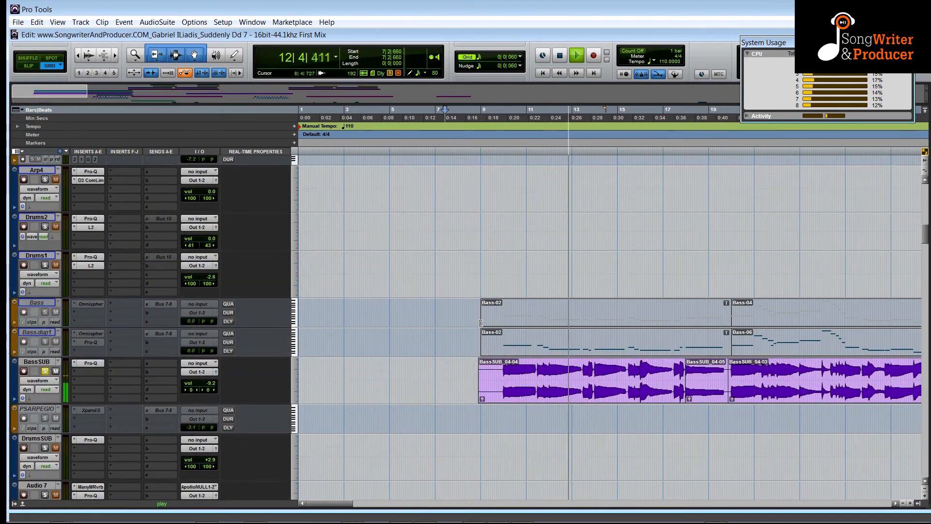
scroll(480, 323, up, 3)
scroll(481, 323, up, 8)
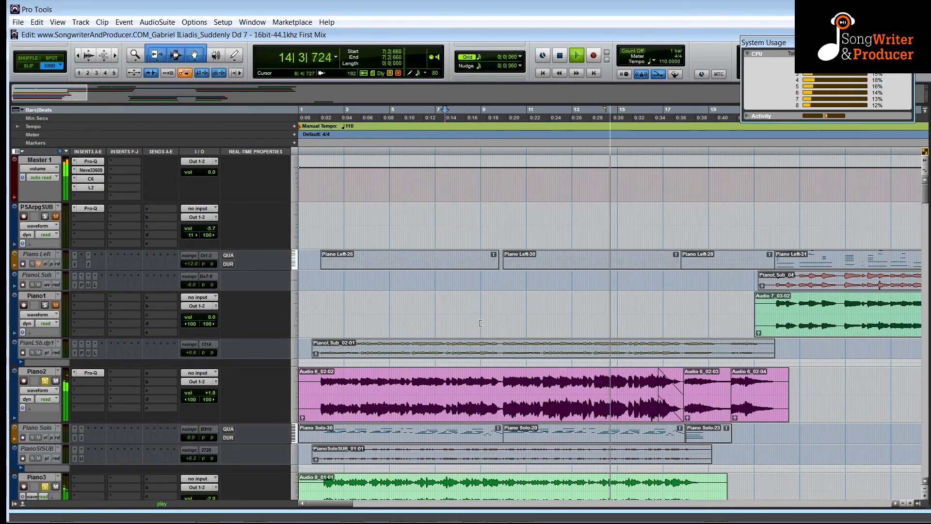
scroll(481, 323, down, 15)
scroll(488, 316, down, 15)
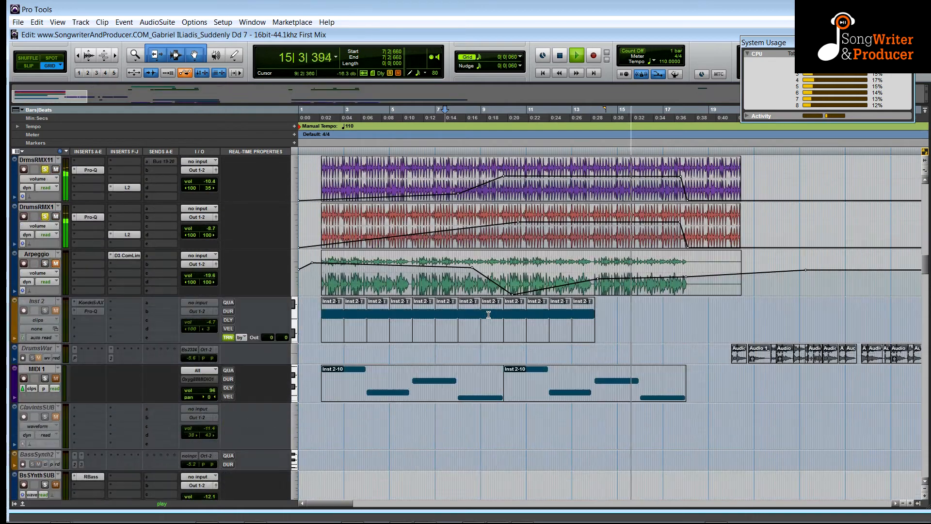
scroll(489, 315, down, 15)
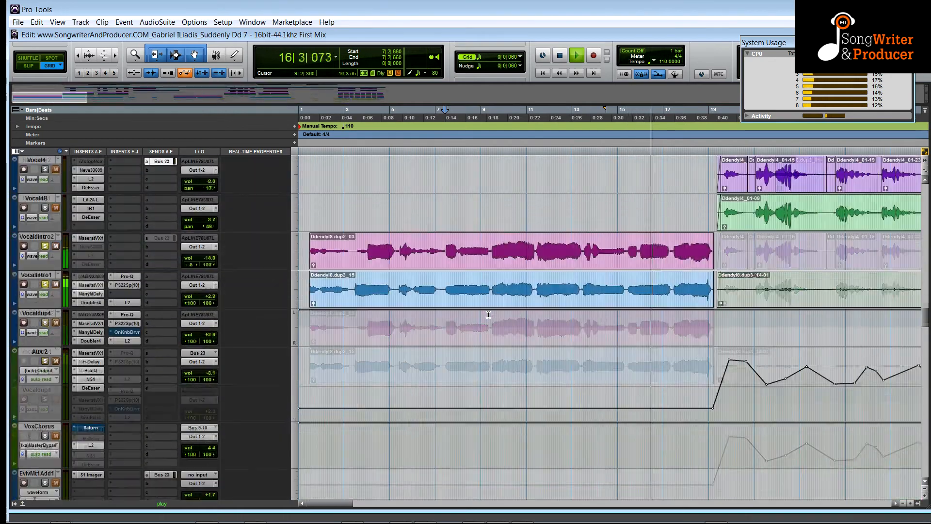
scroll(489, 315, up, 3)
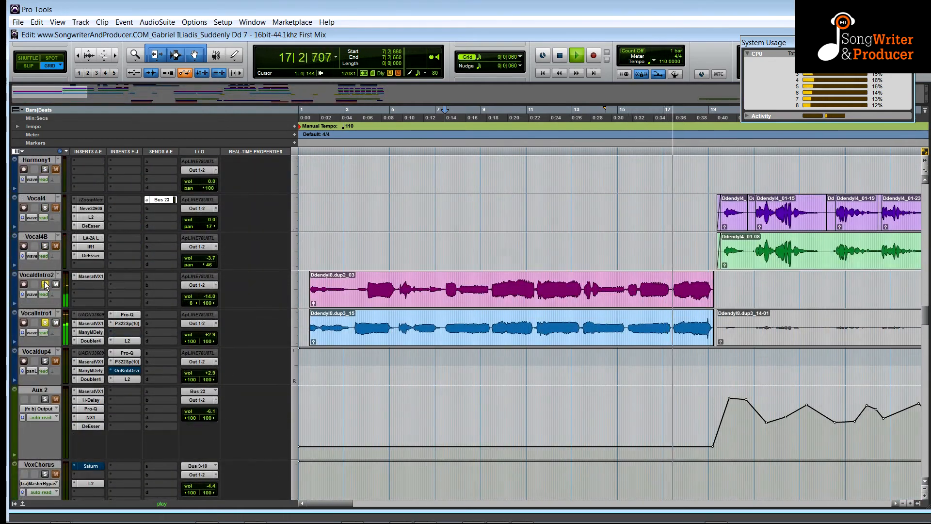
scroll(685, 338, up, 10)
Restart playback from the beginning and unsolo the EvlvMt1Add2 track.
key(space)
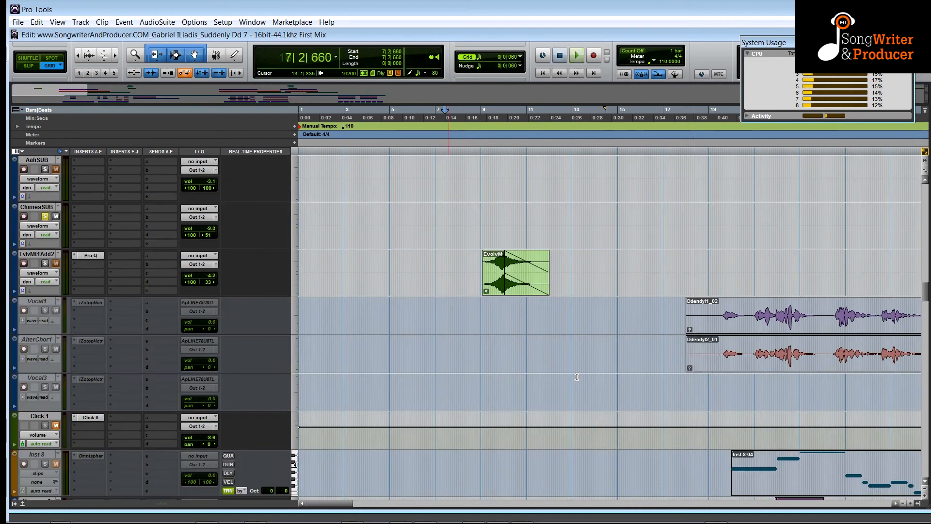
key(space)
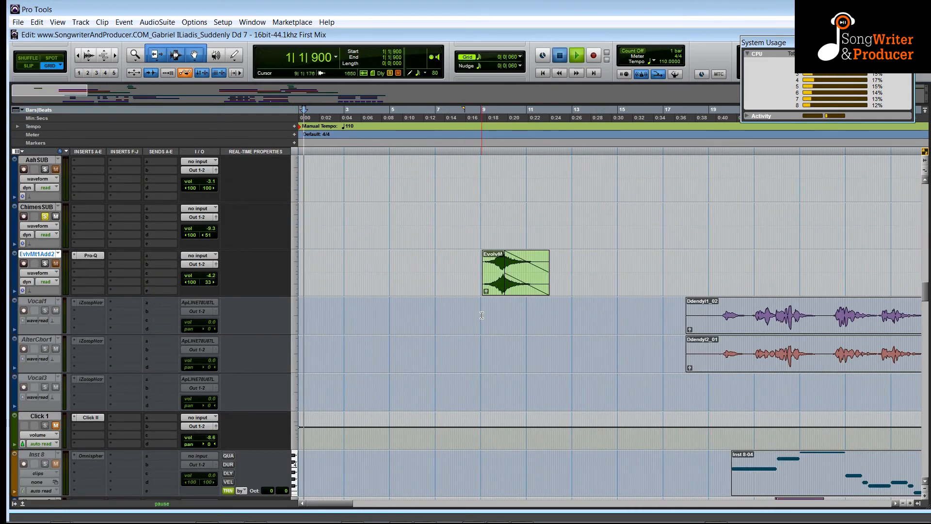
scroll(481, 315, up, 6)
scroll(482, 316, down, 5)
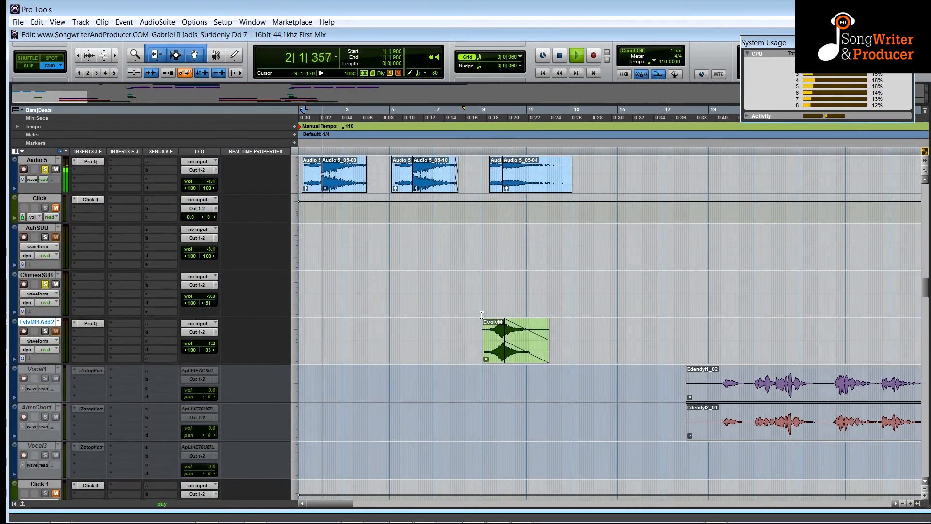
scroll(482, 316, up, 3)
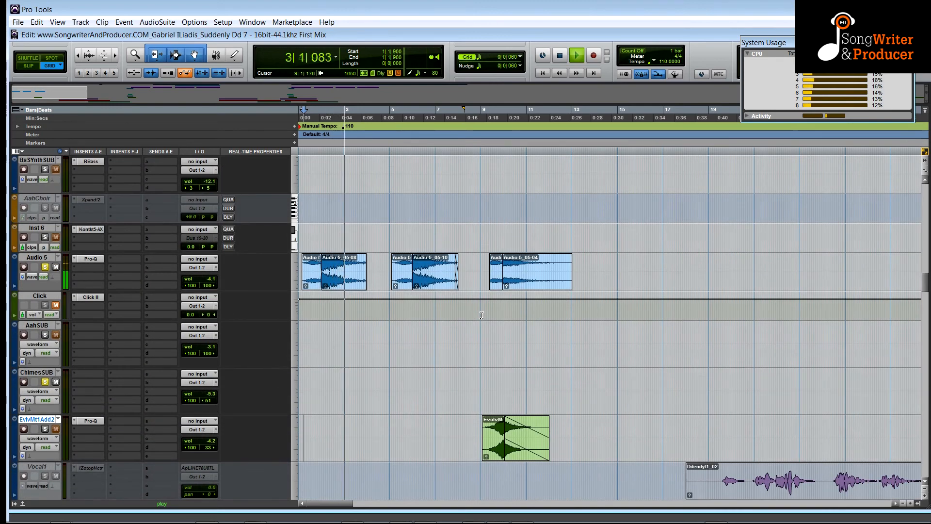
click(45, 429)
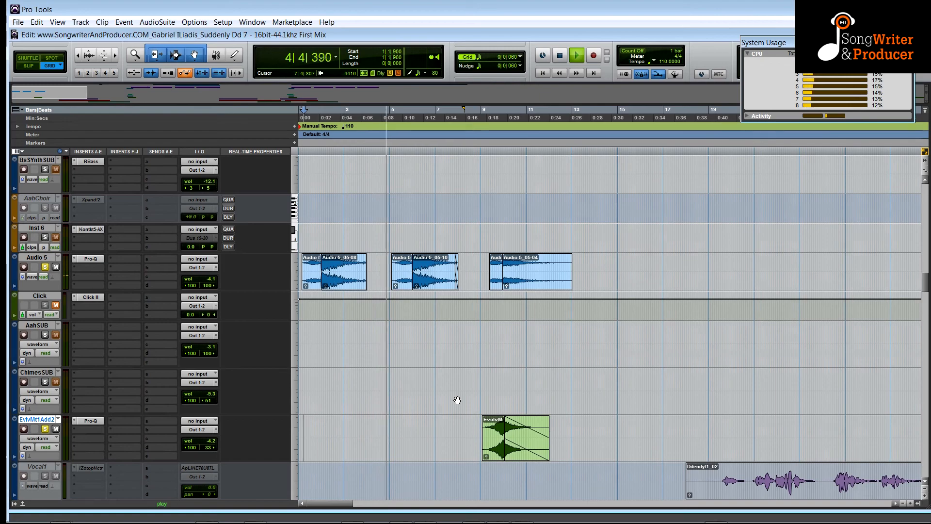
Stop and replay the song while scrolling through the tracks from the piano group down to the vocals.
scroll(458, 400, up, 8)
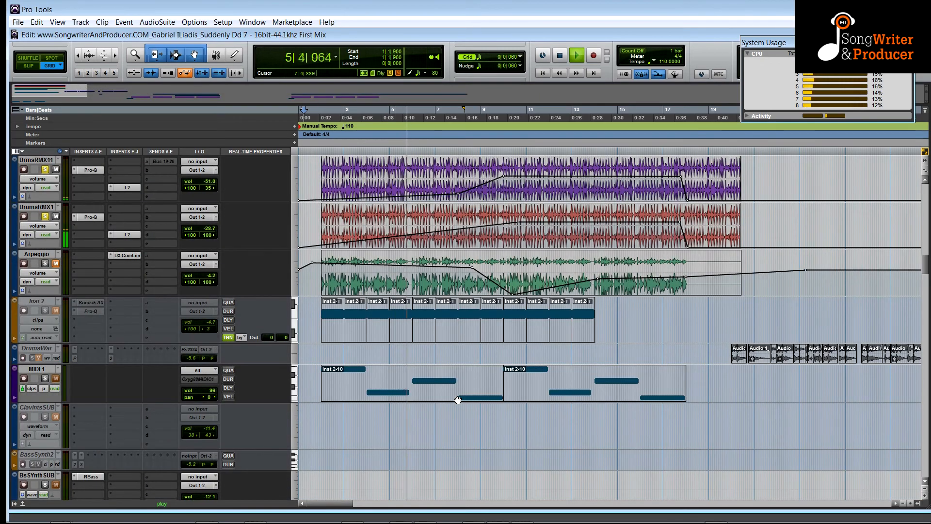
scroll(458, 400, down, 10)
scroll(458, 401, up, 8)
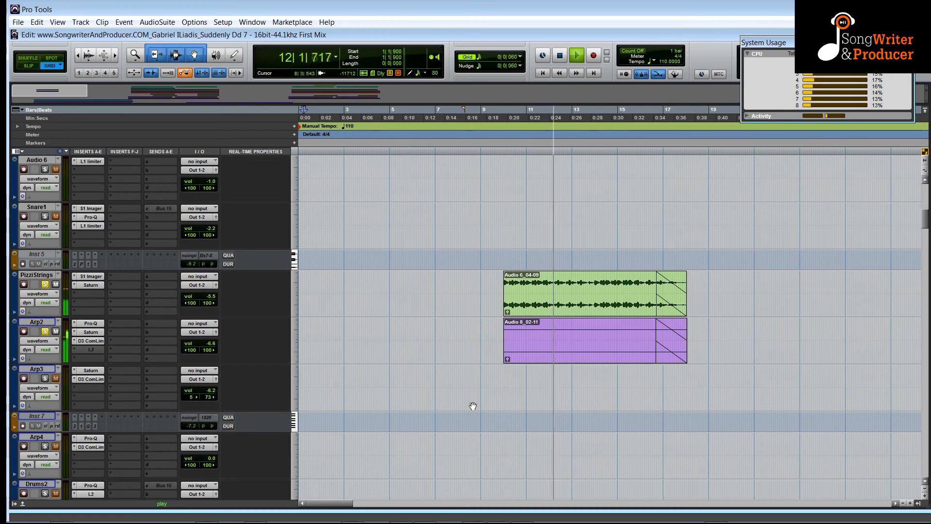
scroll(472, 406, up, 3)
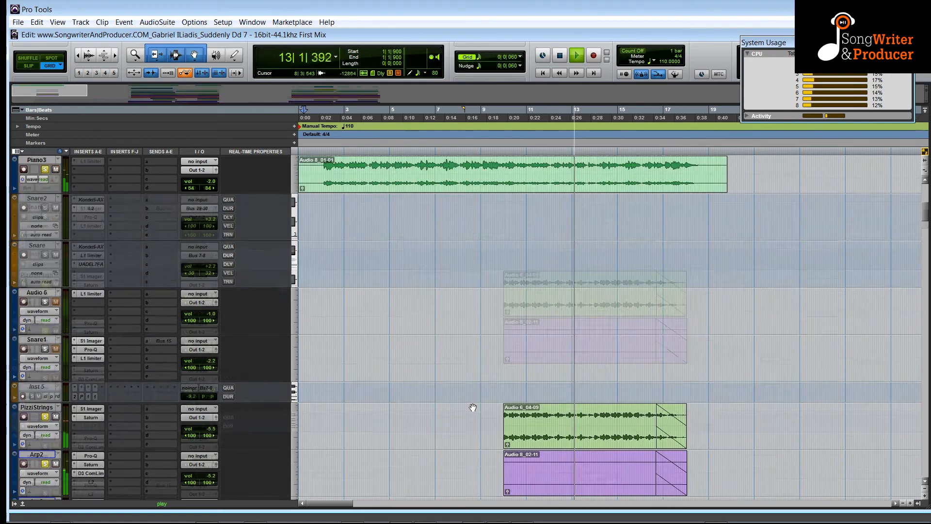
scroll(472, 408, up, 4)
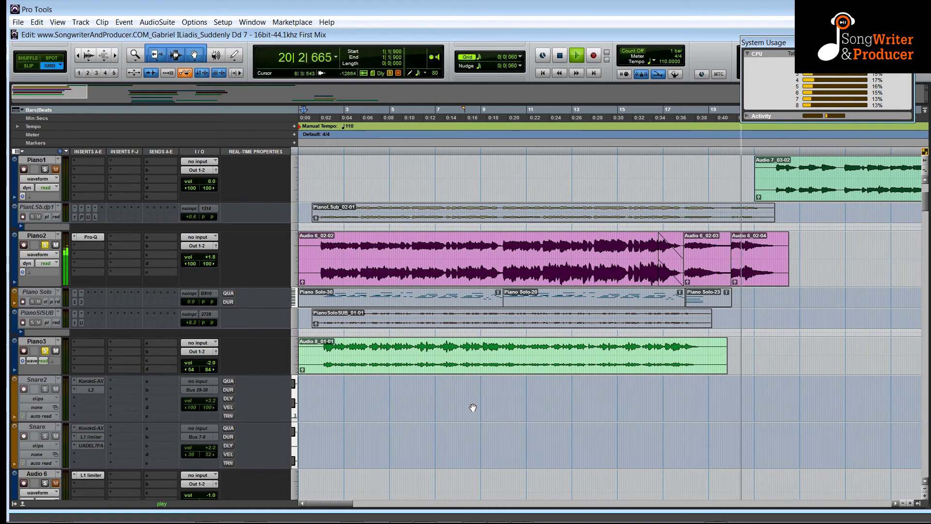
scroll(473, 407, down, 15)
key(space)
scroll(472, 407, down, 3)
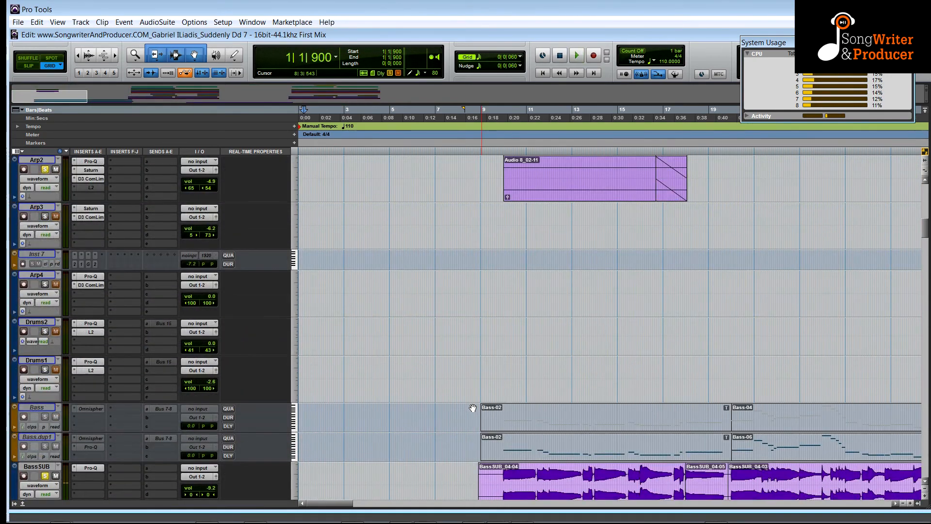
scroll(473, 408, up, 20)
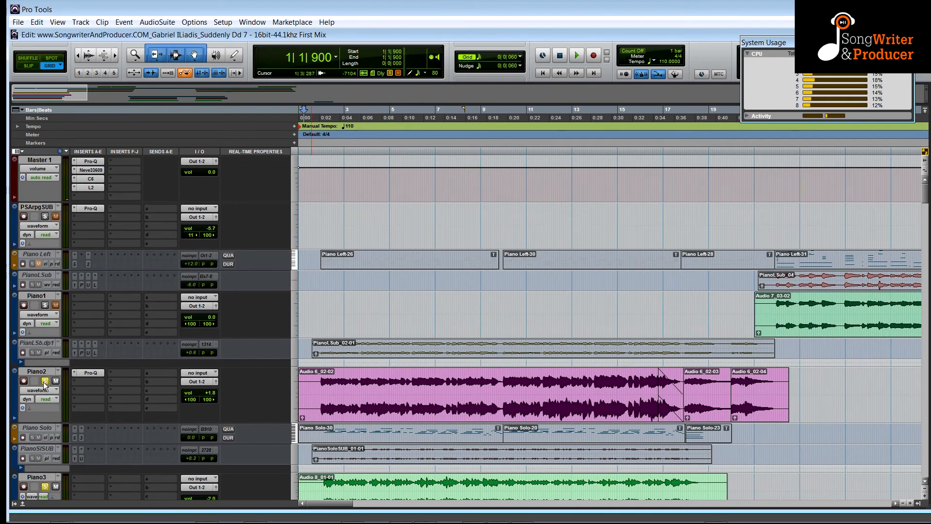
key(space)
scroll(370, 399, down, 15)
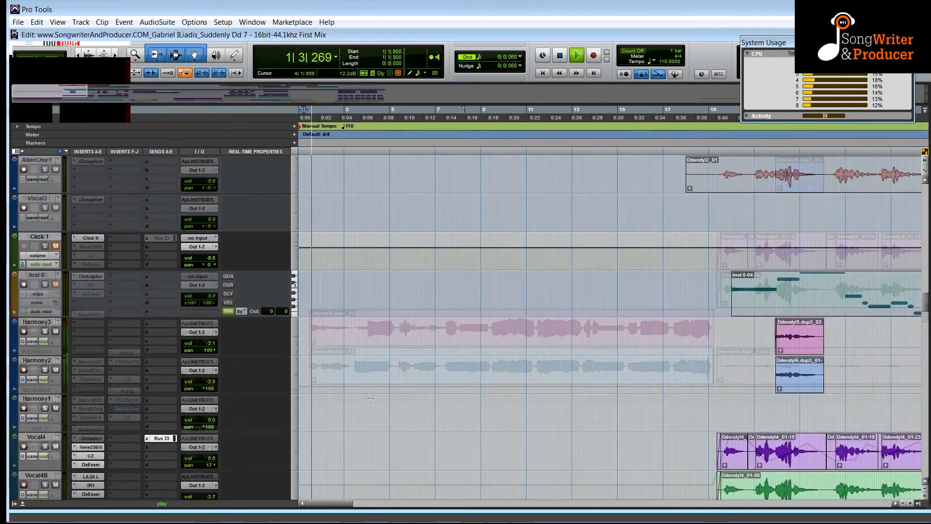
scroll(371, 399, down, 5)
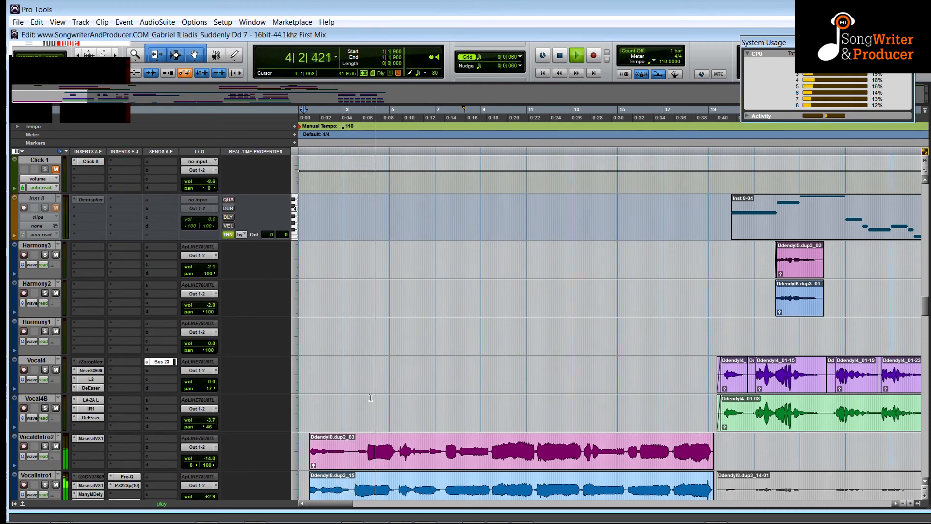
scroll(371, 398, down, 1)
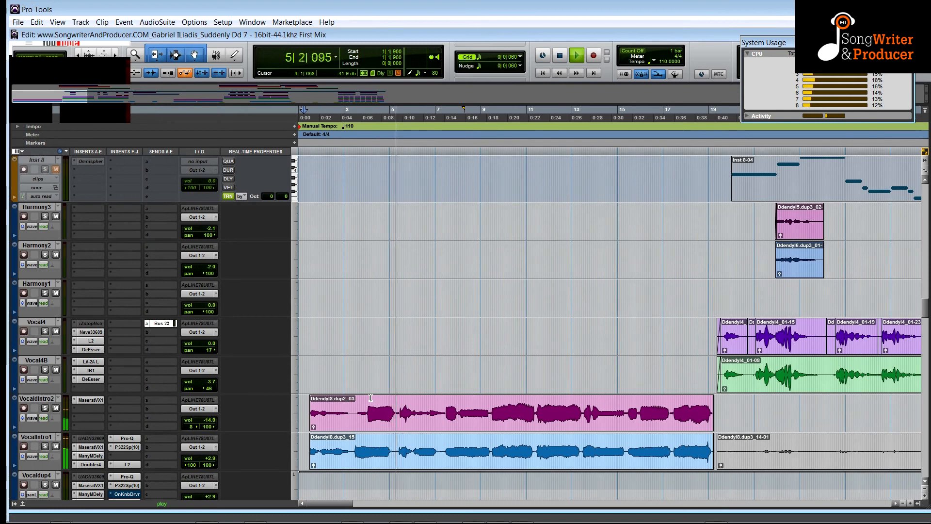
Open the Maserati VX1 plug-in on VocalIntro2 and the Manny Marroquin Delay on VocalIntro1, placing their windows side by side.
click(87, 400)
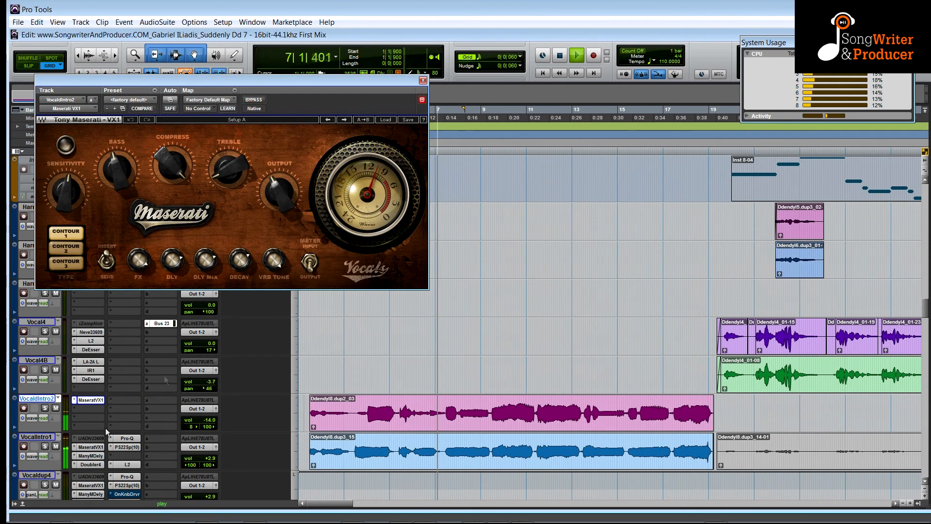
click(88, 456)
drag(295, 17, 712, 41)
Open VocalIntro1's Doubler and Pro-Q plug-in windows and arrange them below the other plug-in windows.
click(91, 464)
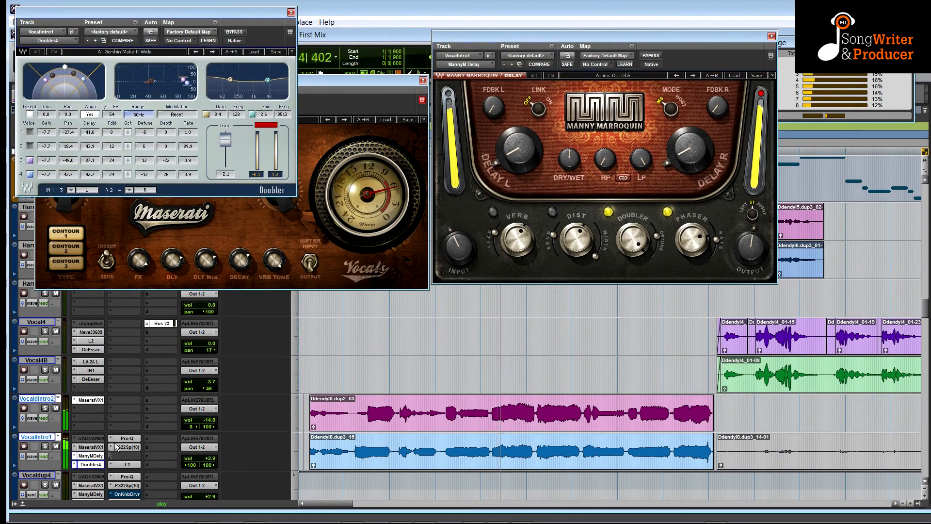
drag(183, 18, 739, 288)
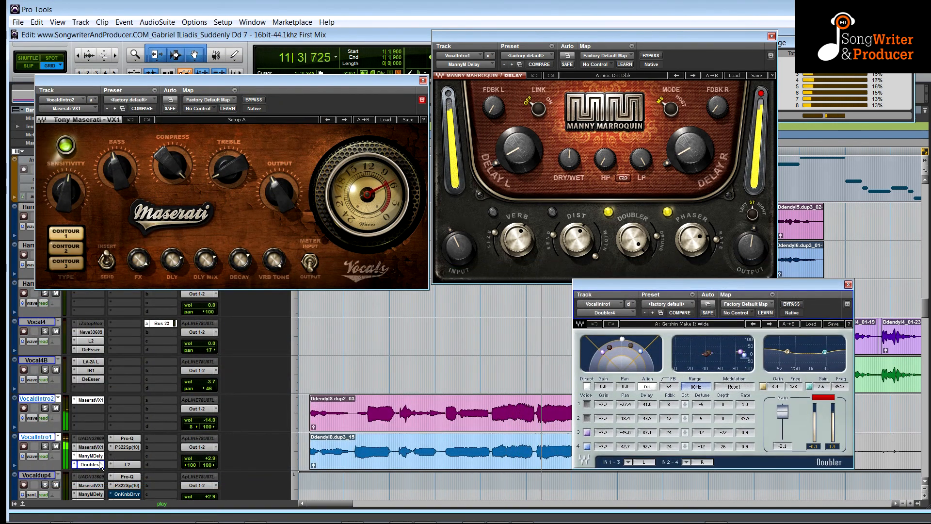
click(128, 438)
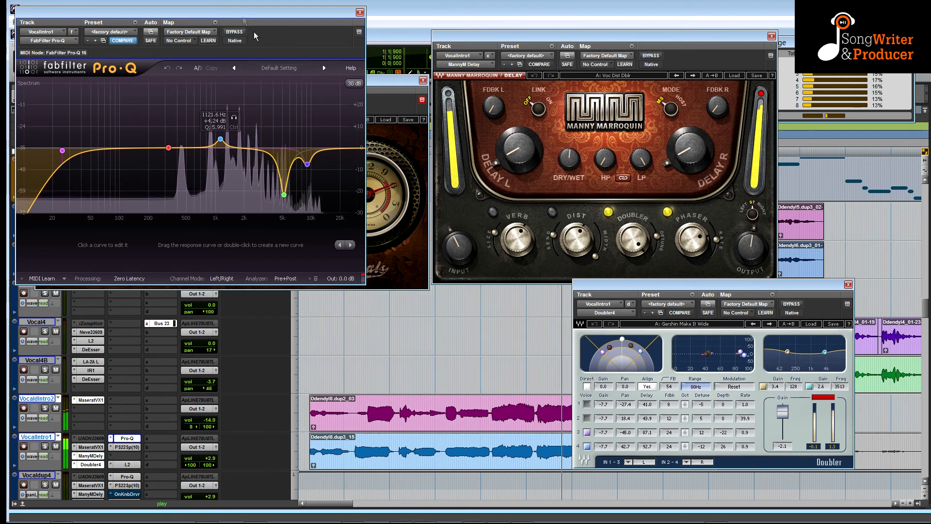
drag(244, 25, 422, 336)
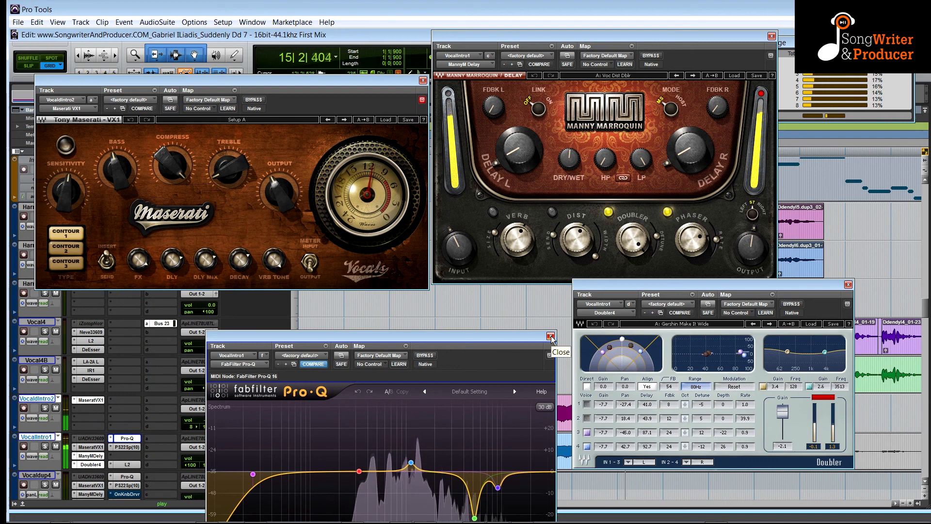
drag(507, 339, 504, 310)
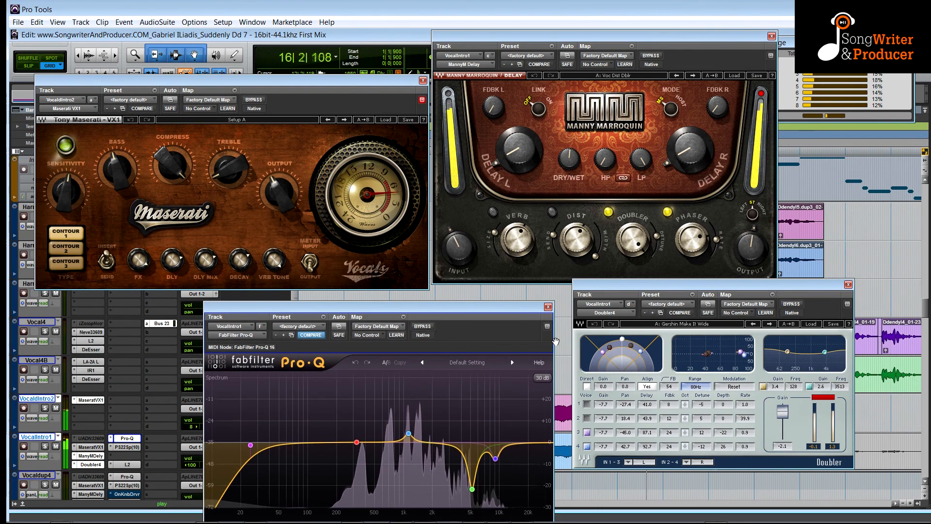